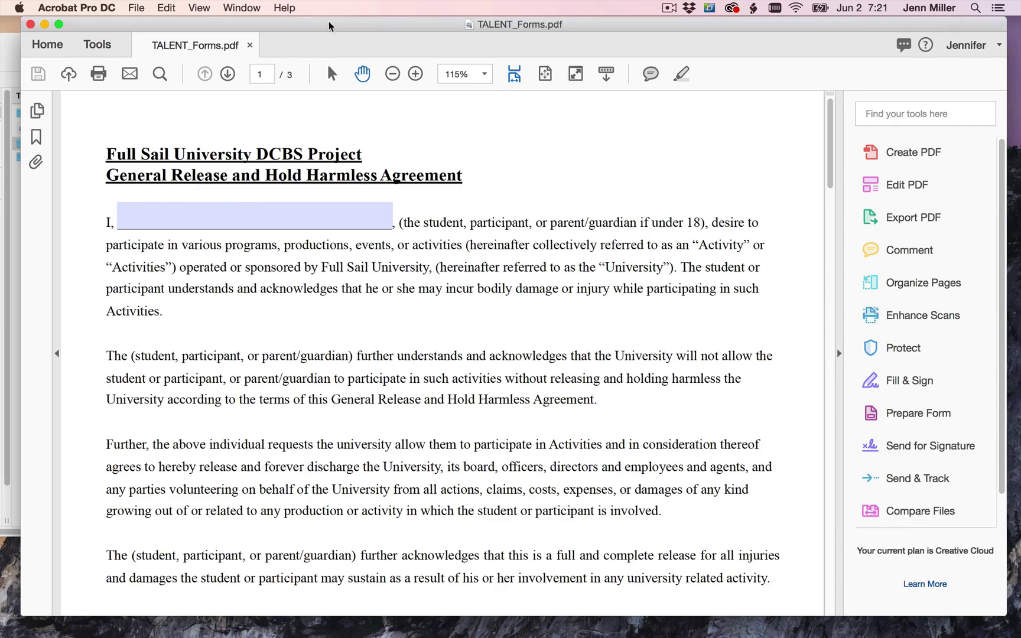
# - Scroll from page 1 past page 2 to the blank Talent Release on page 3
pyautogui.moveTo(327, 24); pyautogui.dragTo(325, 29)
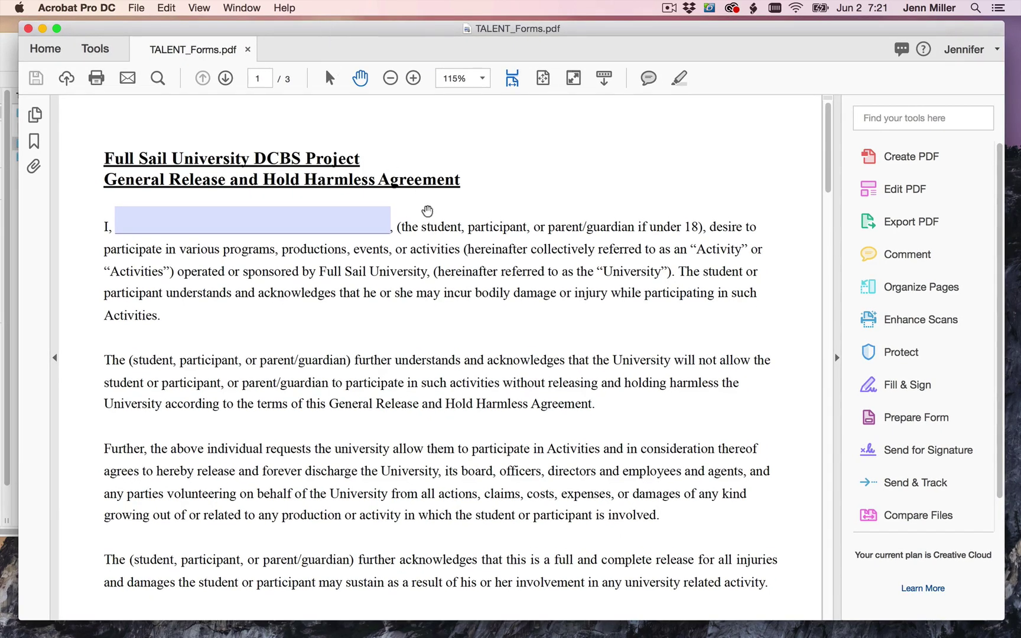
pyautogui.scroll(-15, 464, 275)
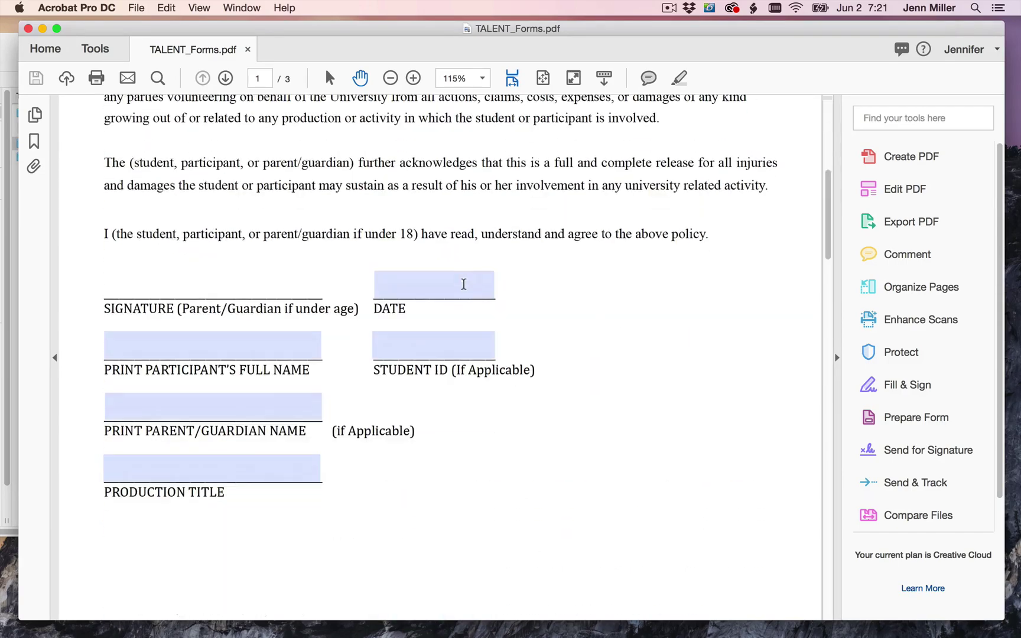
pyautogui.scroll(-3, 465, 284)
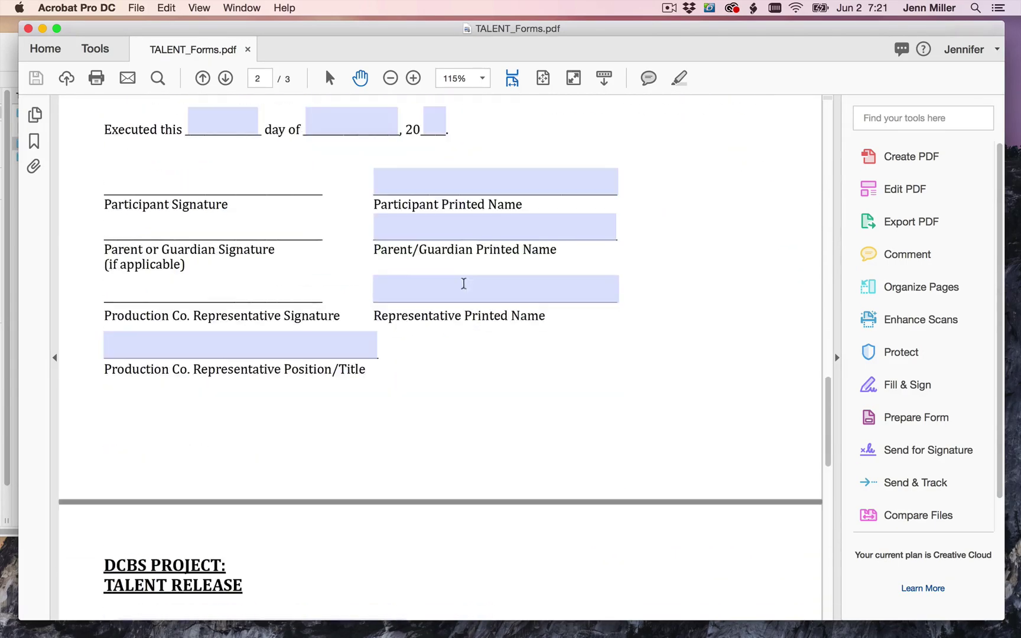
pyautogui.scroll(15, 465, 283)
pyautogui.scroll(2, 465, 282)
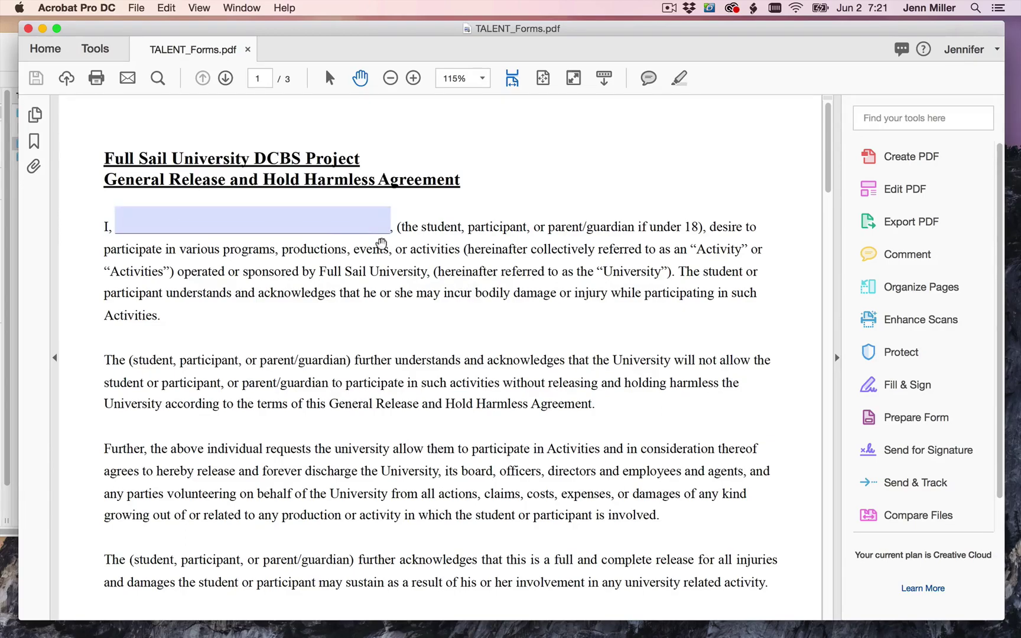
pyautogui.scroll(-10, 381, 243)
pyautogui.scroll(-10, 381, 242)
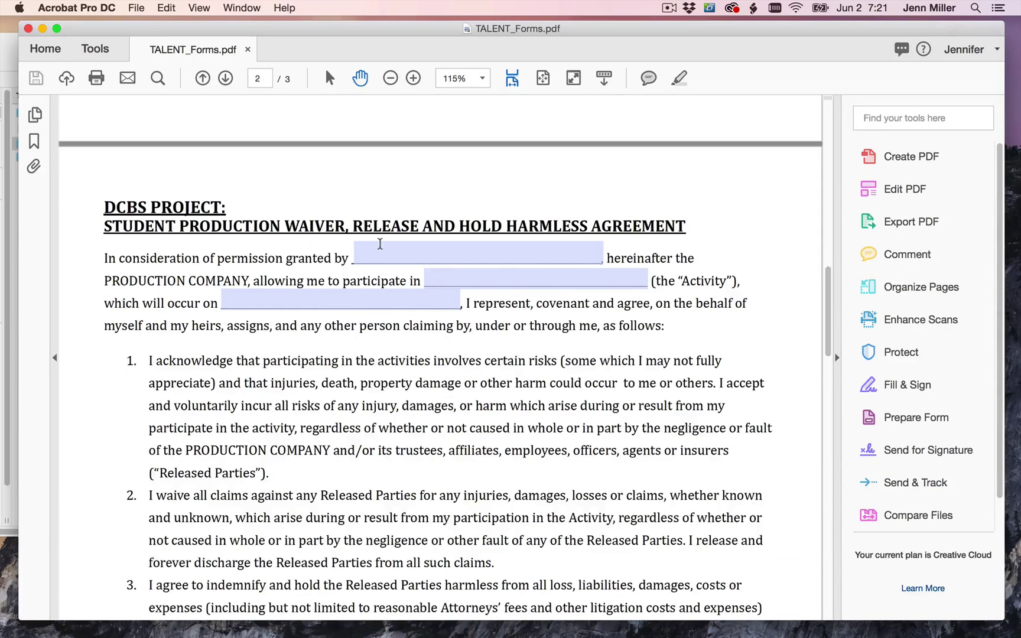
pyautogui.scroll(-12, 381, 242)
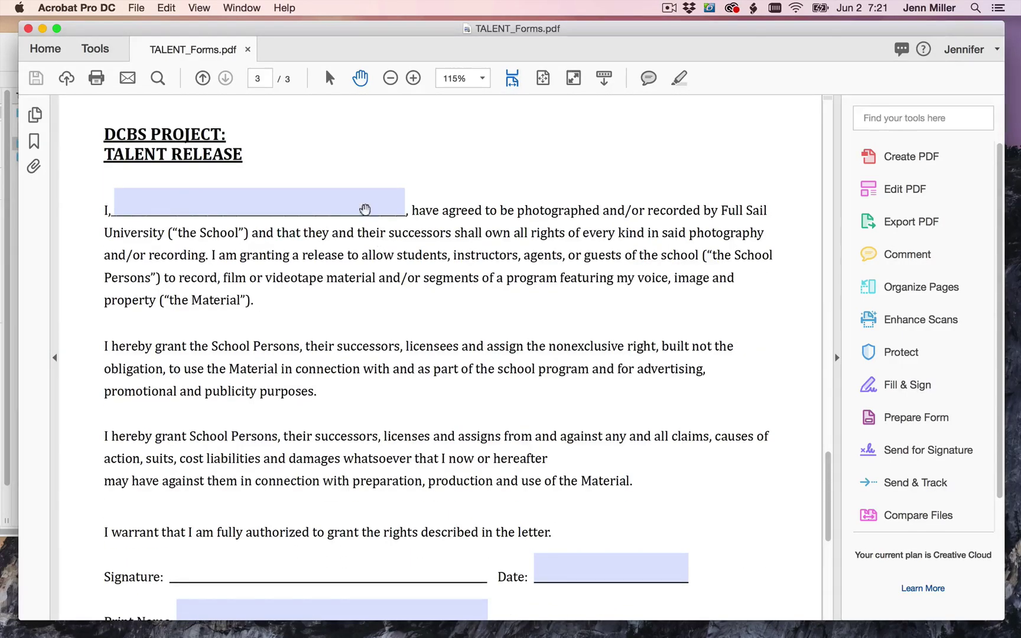
pyautogui.moveTo(266, 34); pyautogui.dragTo(260, 29)
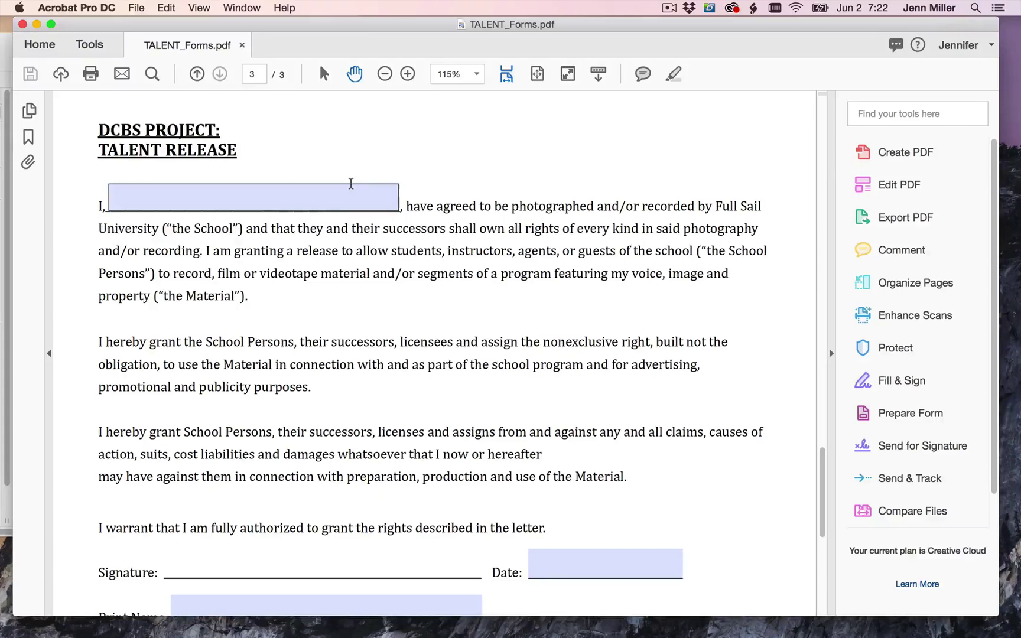
# - Enter the participant's full name in the blank after 'I,' at the top of page 3
pyautogui.scroll(-1, 385, 248)
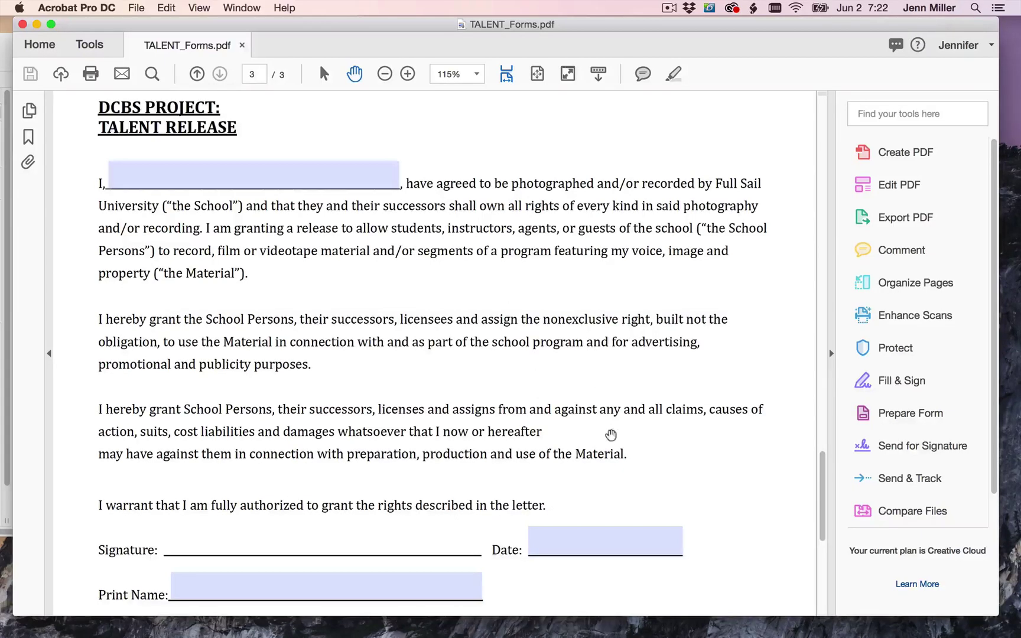
pyautogui.scroll(-2, 610, 433)
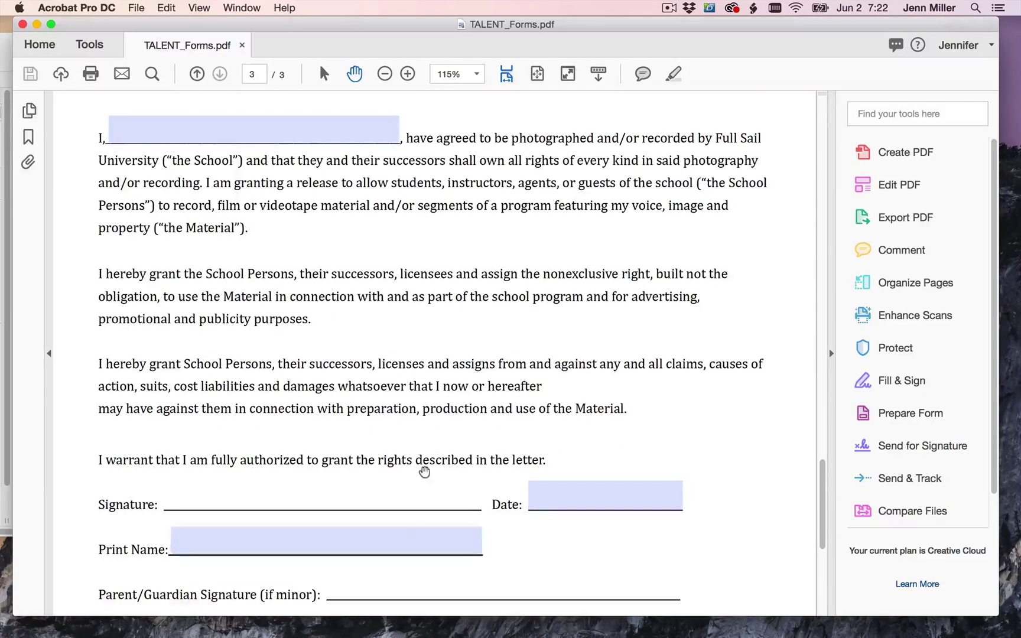
pyautogui.scroll(-4, 421, 468)
pyautogui.scroll(5, 420, 460)
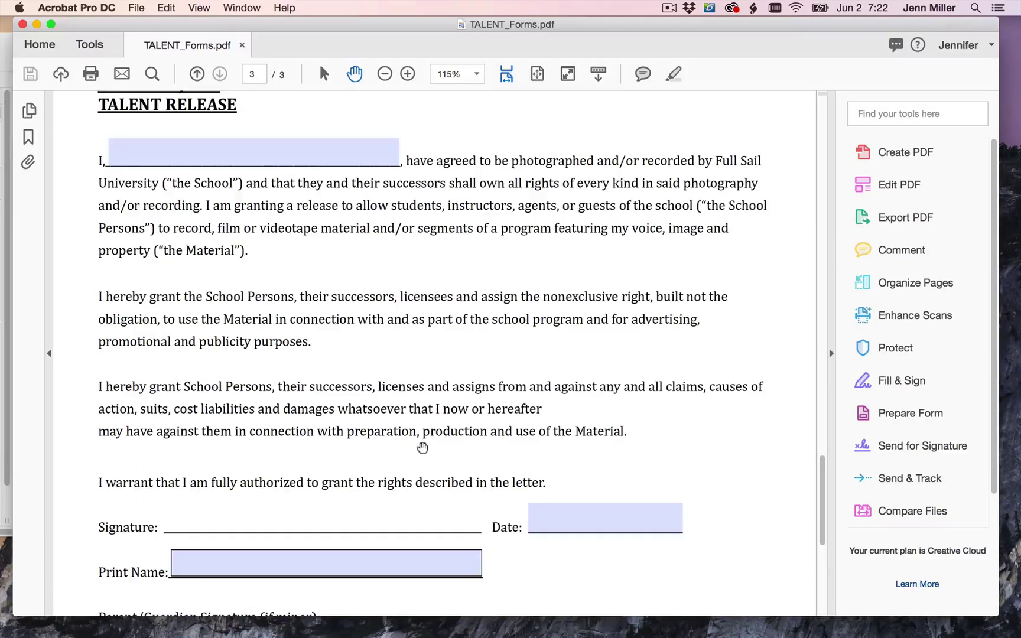
pyautogui.scroll(2, 349, 319)
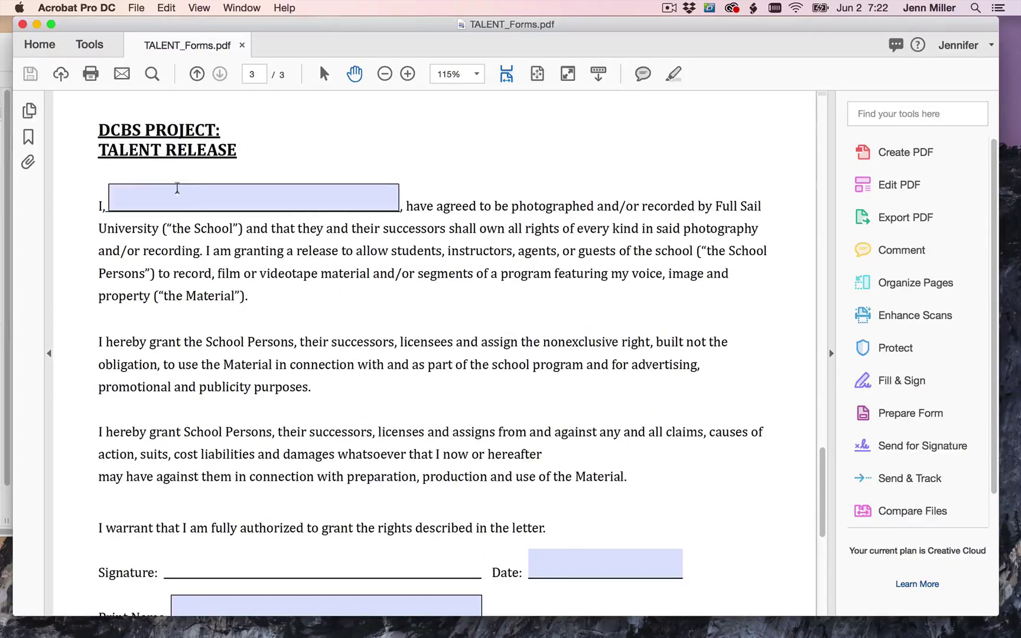
pyautogui.click(157, 193)
pyautogui.write('J')
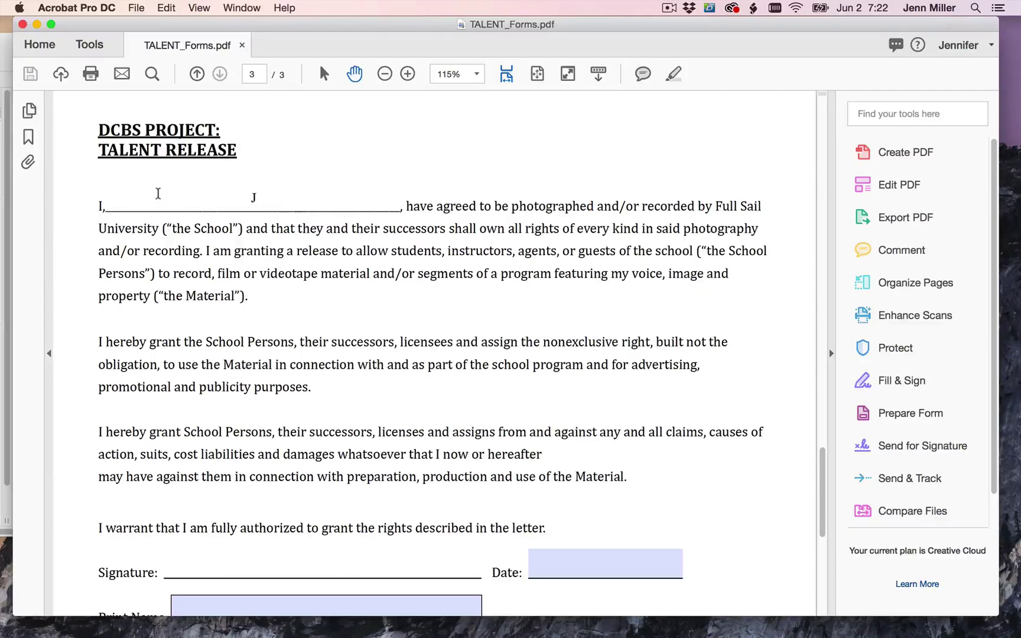
pyautogui.write('ane Smith')
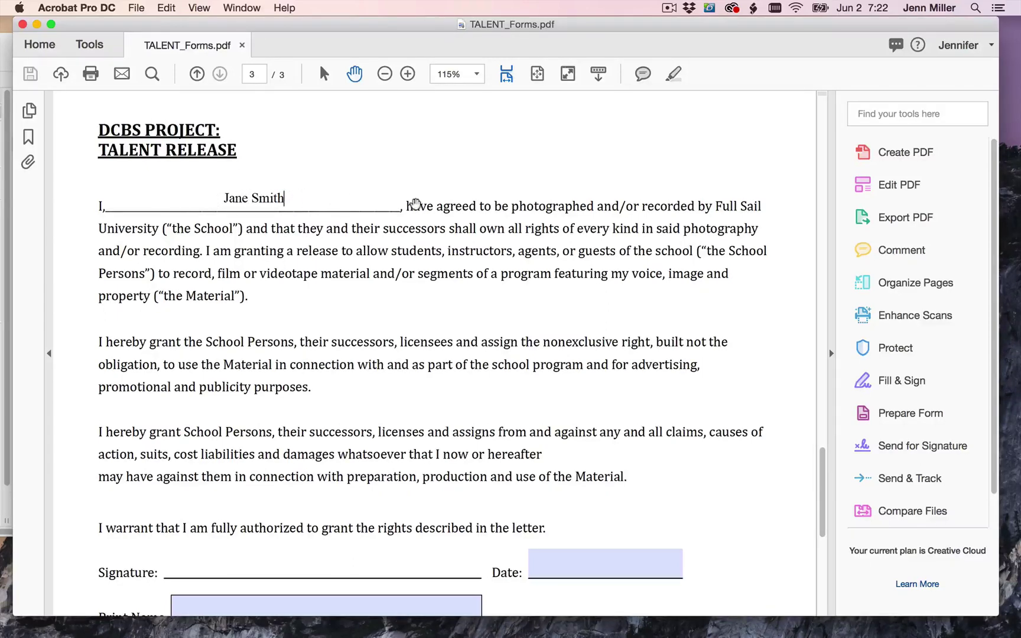
pyautogui.scroll(-5, 455, 263)
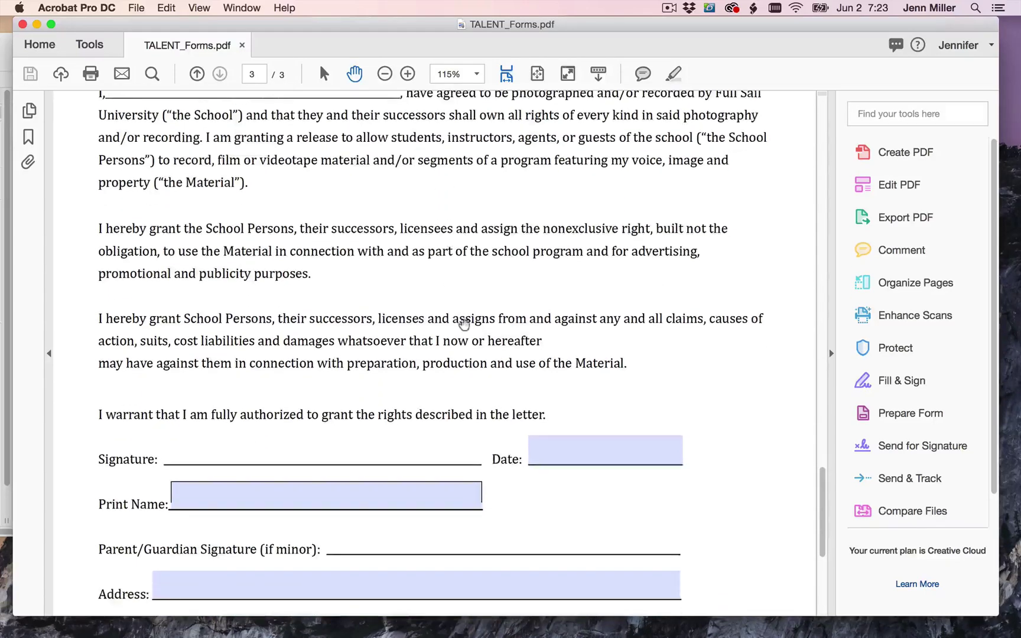
# - Enter 6/7/19 in the Talent Release's Date field
pyautogui.click(555, 449)
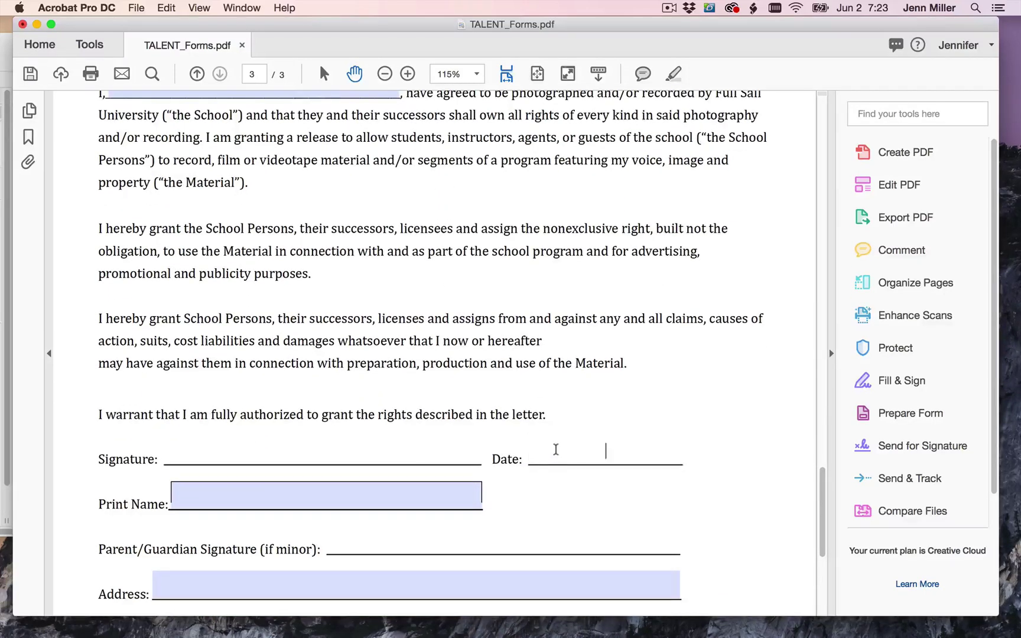
pyautogui.write('J')
pyautogui.write('6/7/19')
pyautogui.scroll(-1, 409, 484)
# - Fill the Print Name field with the participant's full name
pyautogui.click(201, 470)
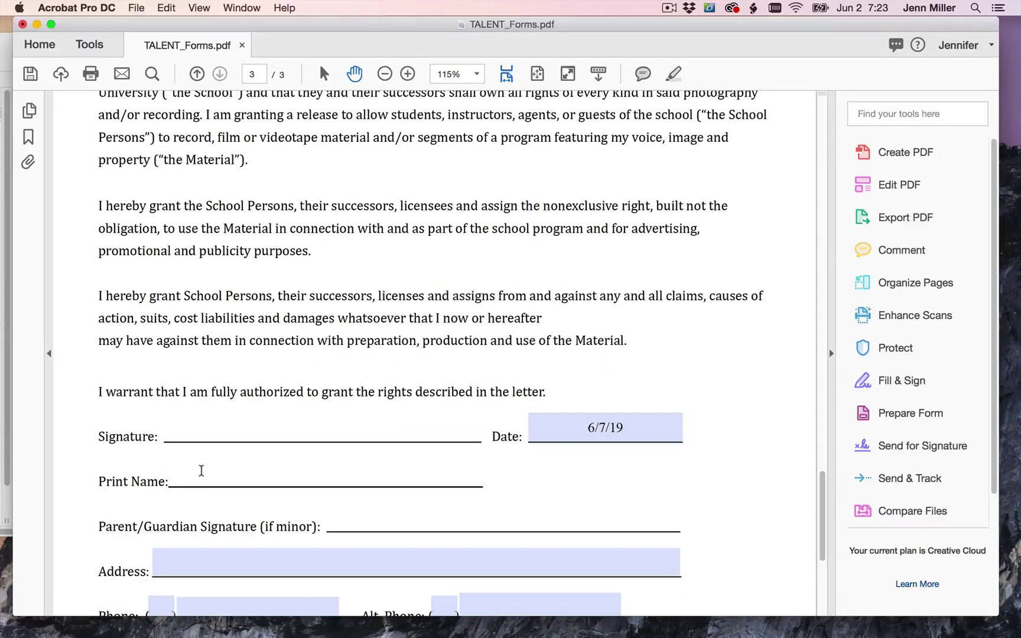
pyautogui.scroll(2, 201, 471)
pyautogui.scroll(-3, 202, 471)
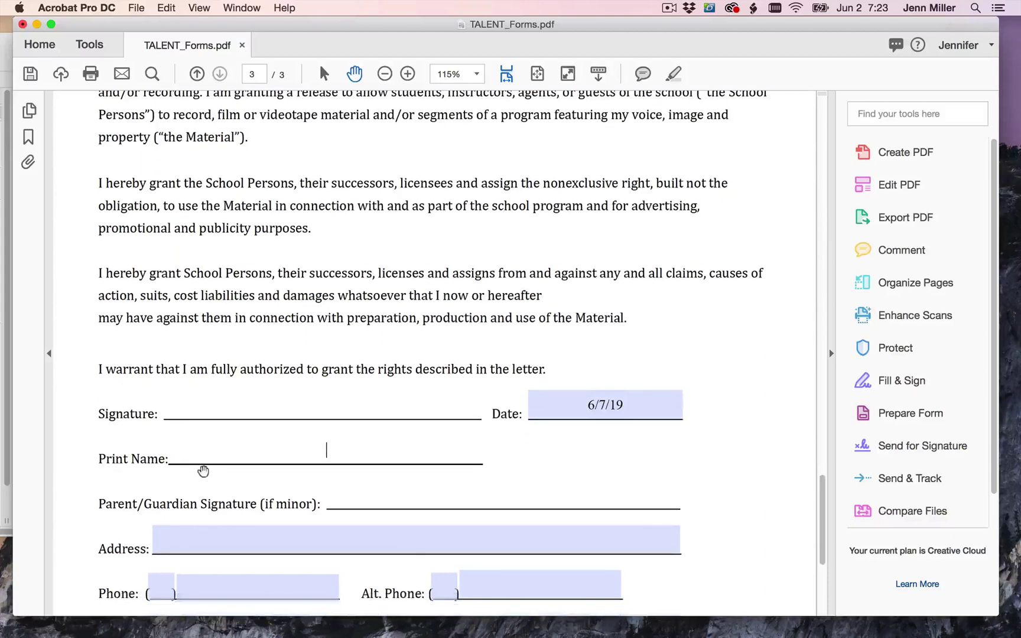
pyautogui.write('Jane Smith')
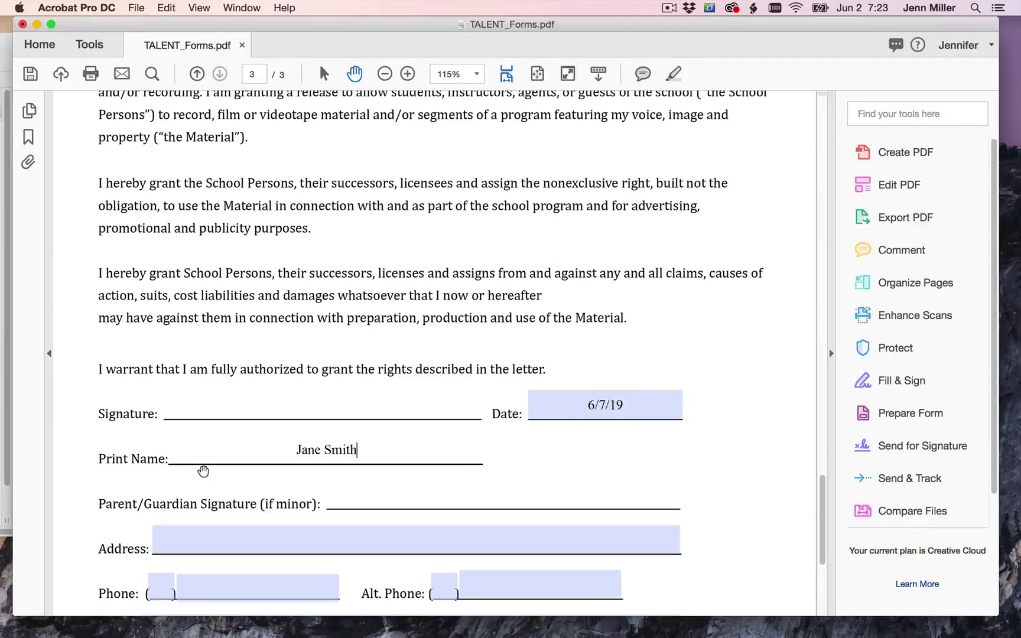
pyautogui.scroll(-2, 312, 481)
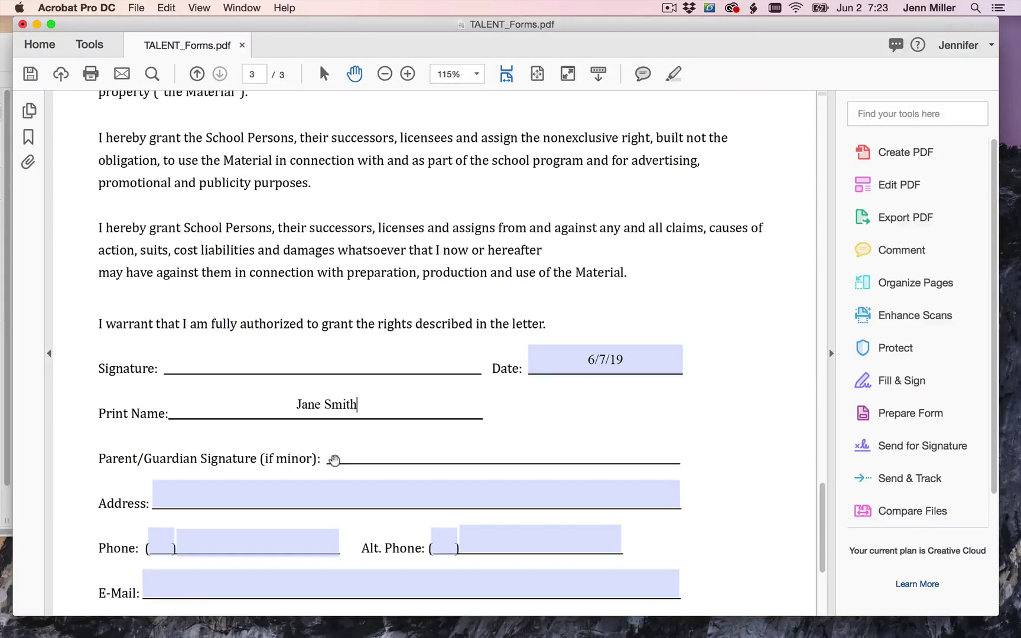
pyautogui.scroll(-2, 351, 450)
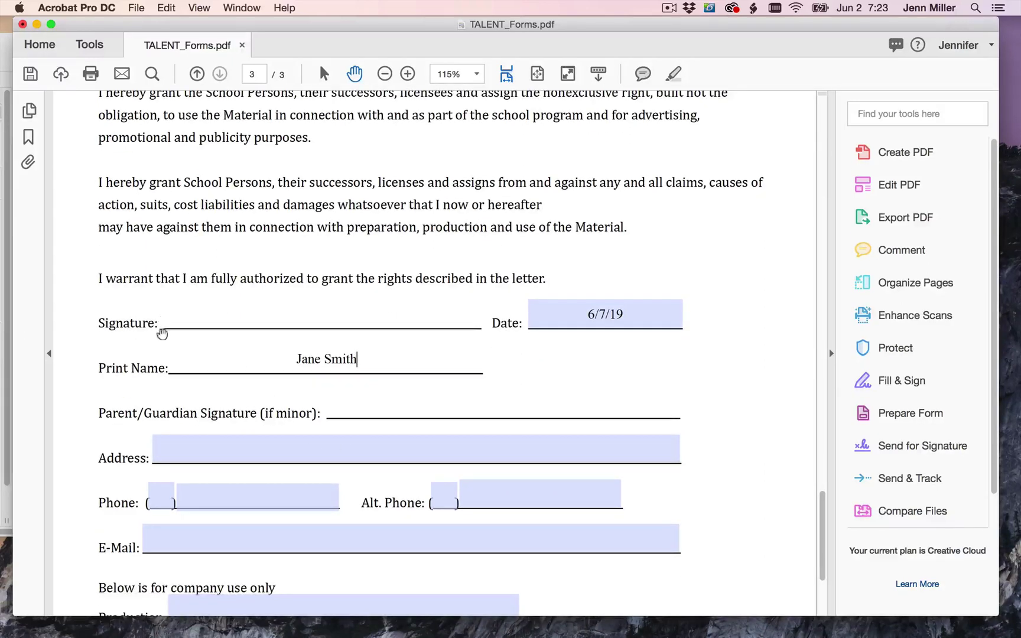
pyautogui.scroll(-1, 183, 422)
# - Enter the talent's street address, state, ZIP code and country in the Address field
pyautogui.click(172, 425)
pyautogui.write('1')
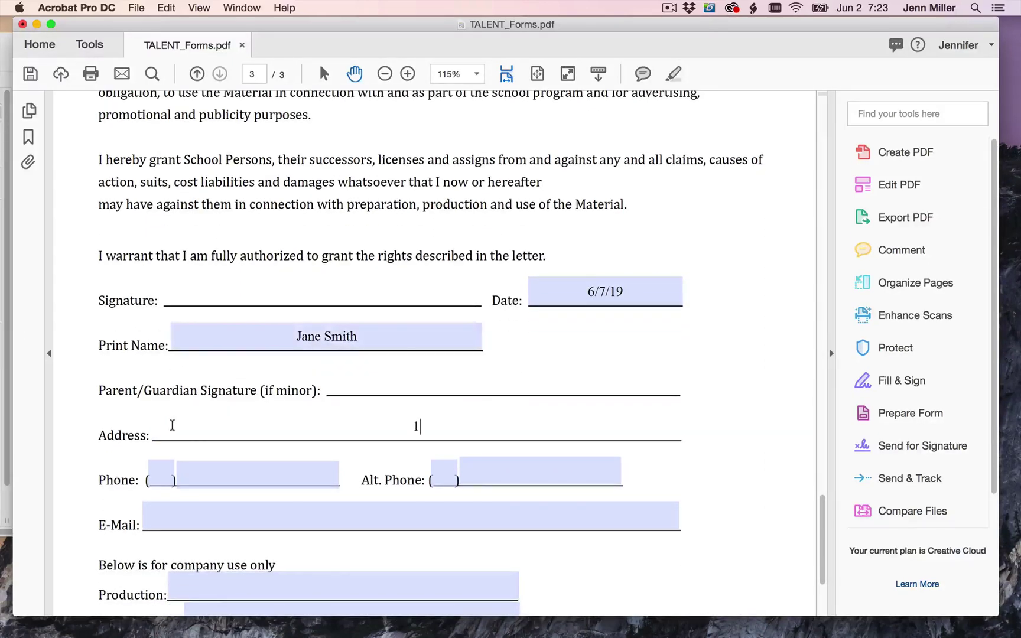
pyautogui.write('23 Main Street')
pyautogui.scroll(-1, 251, 451)
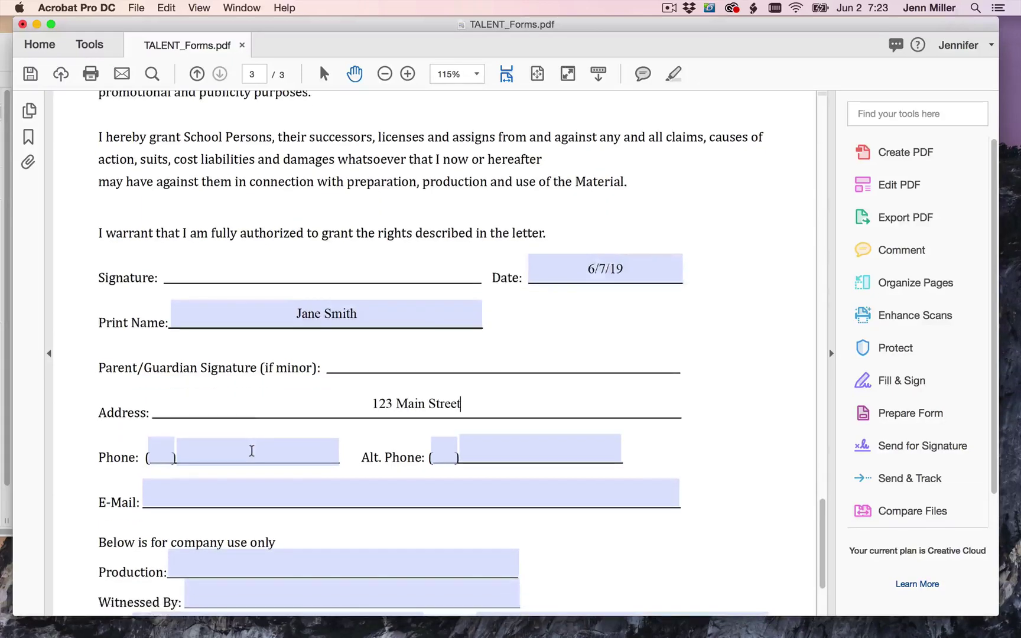
pyautogui.write(', Ohio, UA')
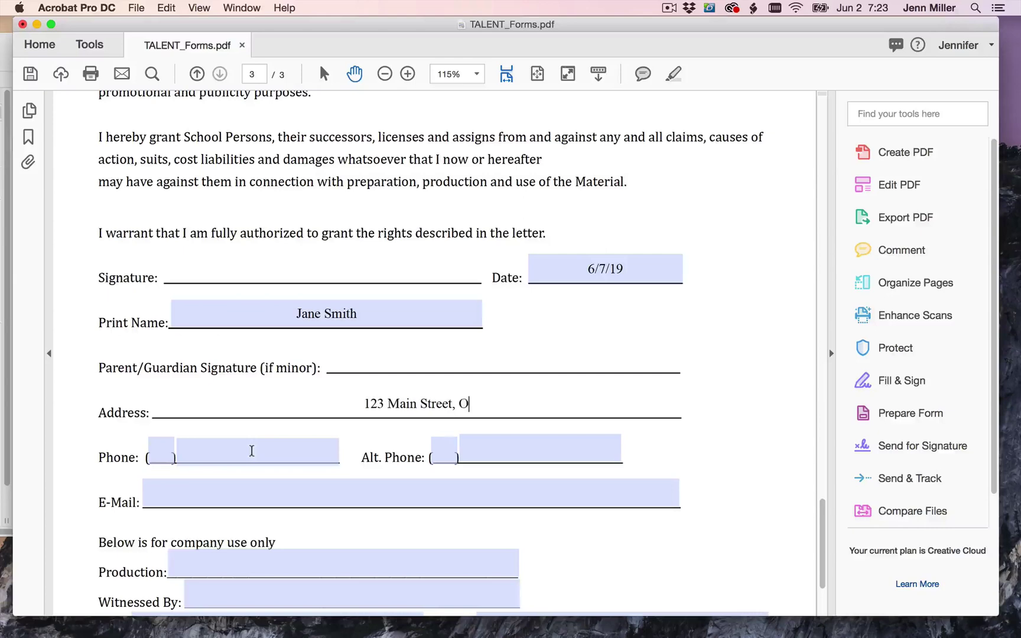
pyautogui.press('BackSpace')
pyautogui.press('BackSpace')
pyautogui.press('BackSpace')
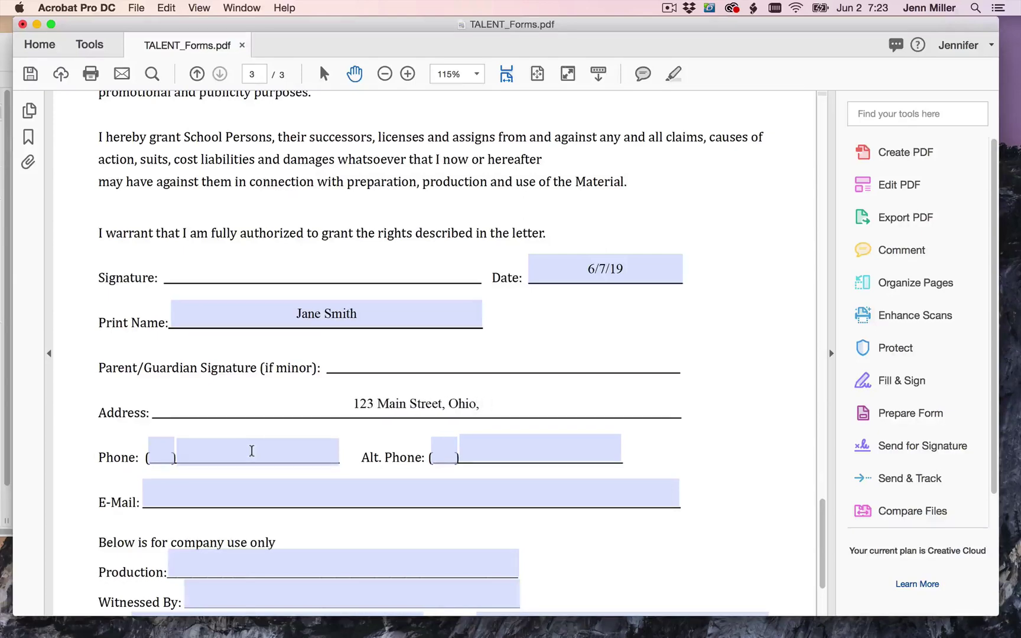
pyautogui.write('15122')
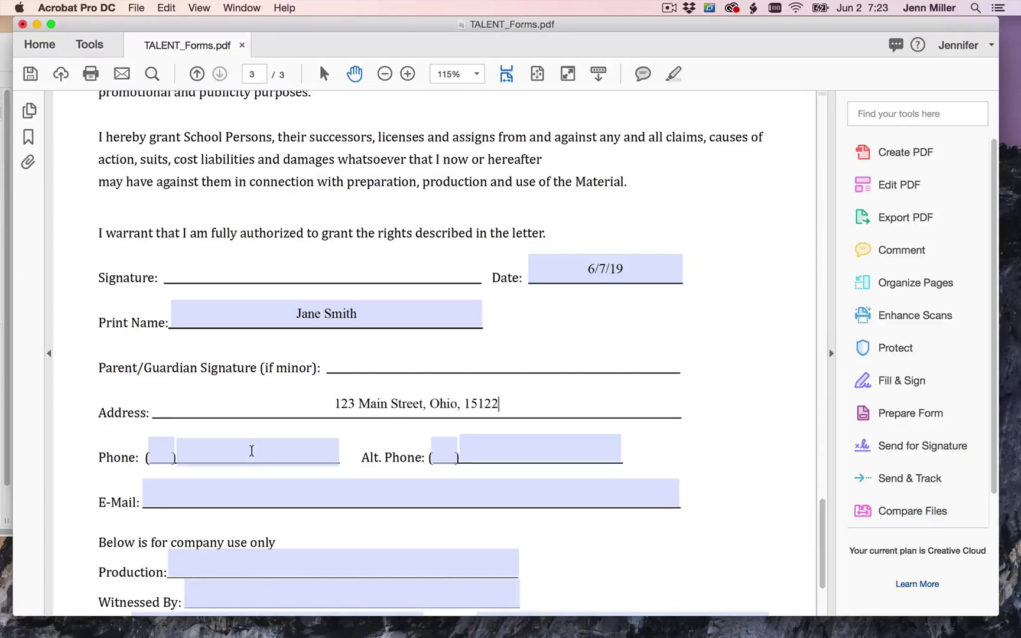
pyautogui.write(' U')
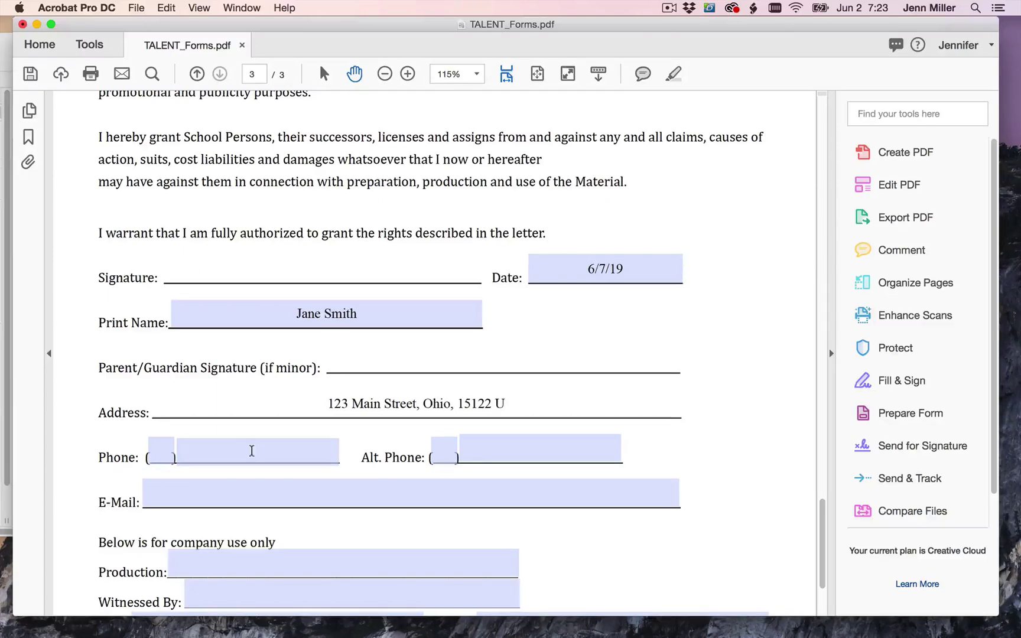
pyautogui.write('SA')
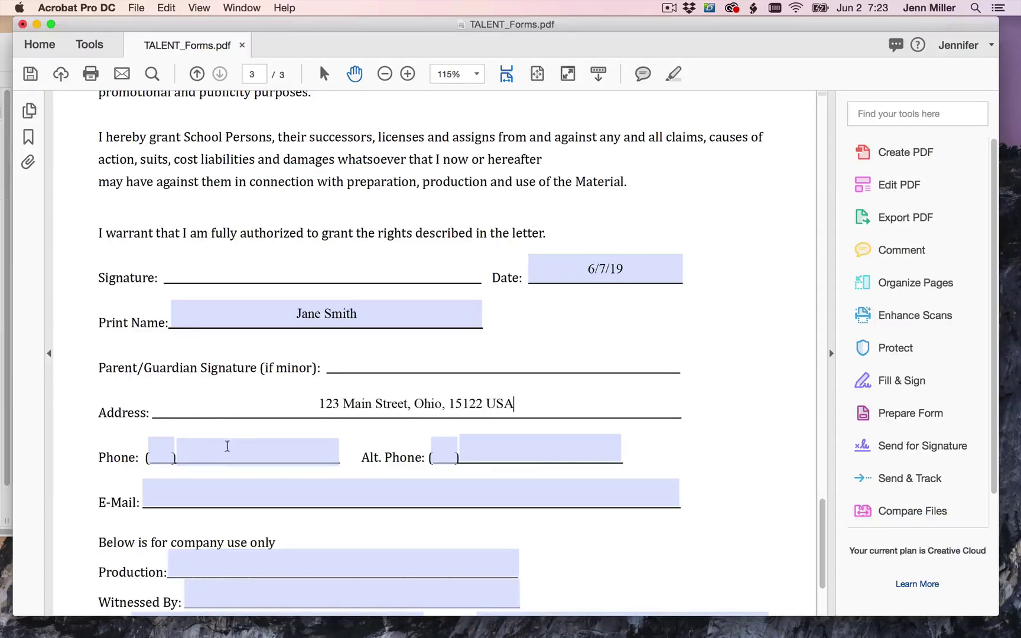
pyautogui.press('Tab')
# - Fill in the talent's phone area code and main phone number
pyautogui.click(163, 450)
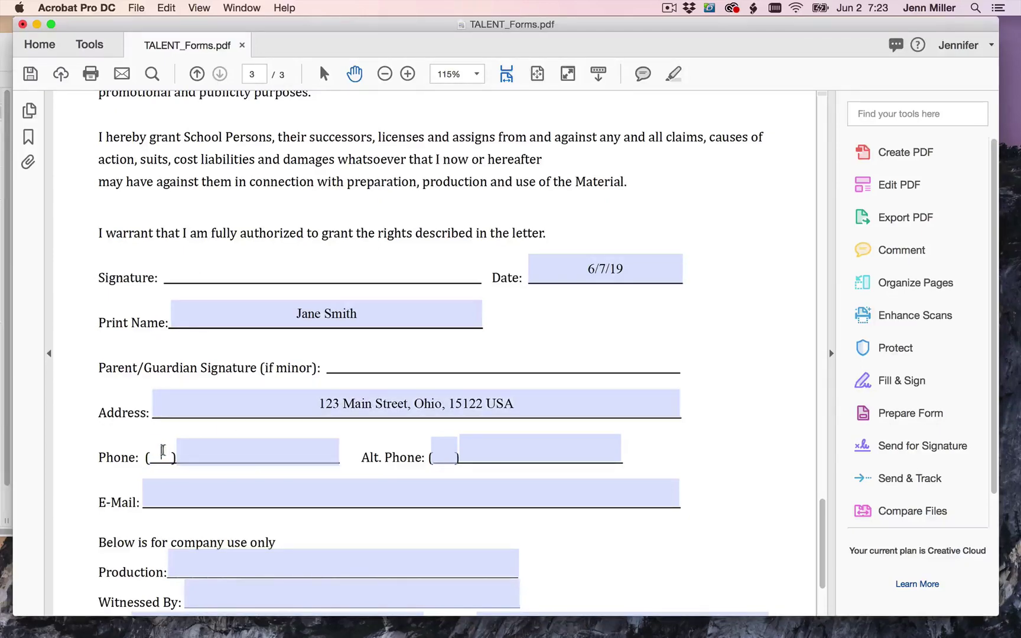
pyautogui.click(202, 450)
pyautogui.write('34')
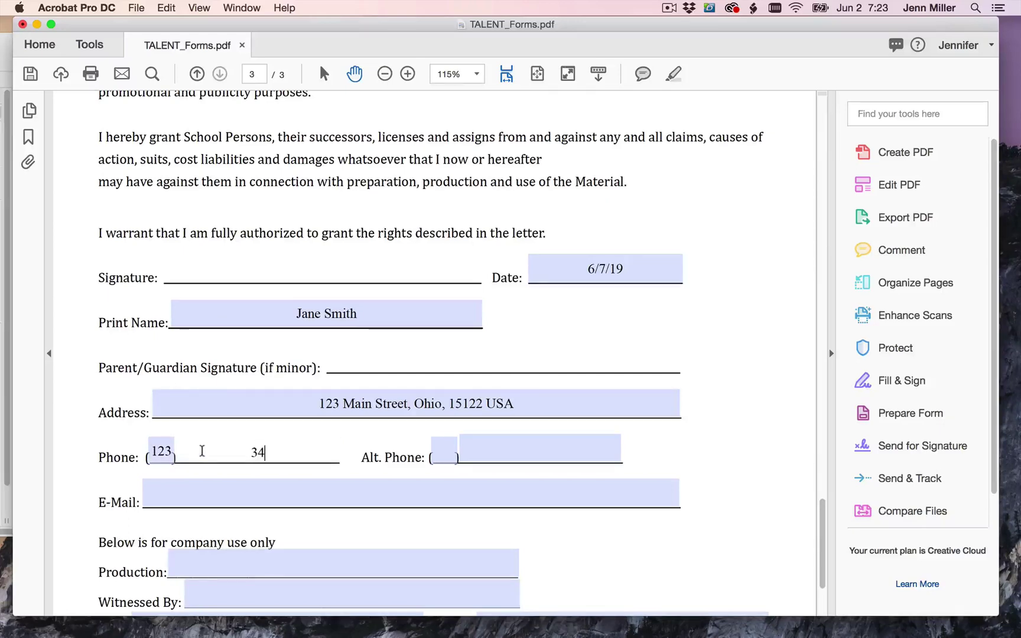
pyautogui.write('5-68493')
pyautogui.press('BackSpace')
pyautogui.click(437, 452)
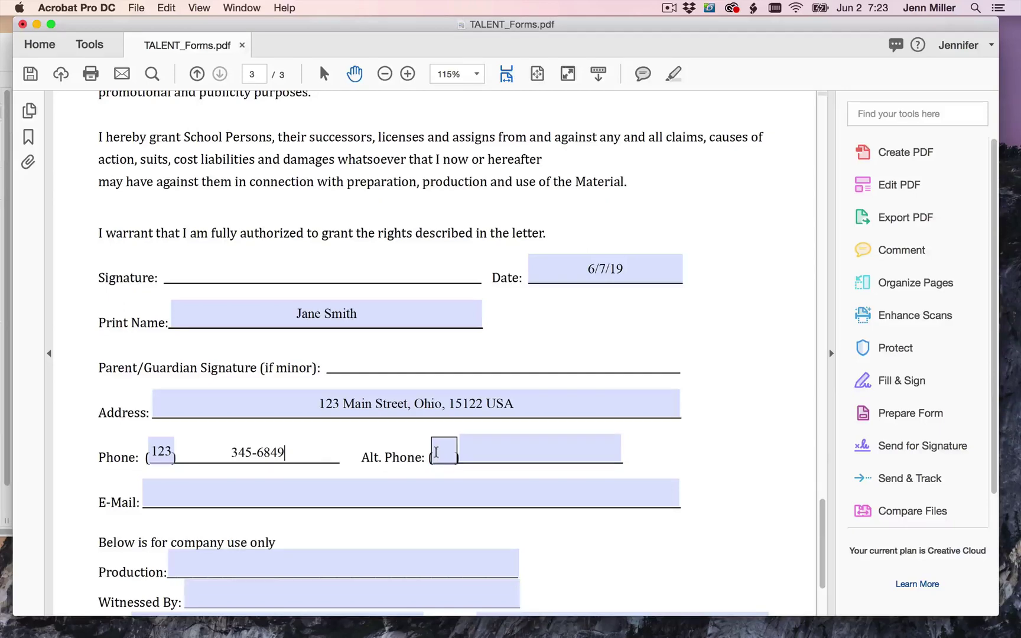
pyautogui.click(472, 448)
# - Enter the signer's e-mail address in the E-Mail field
pyautogui.click(203, 488)
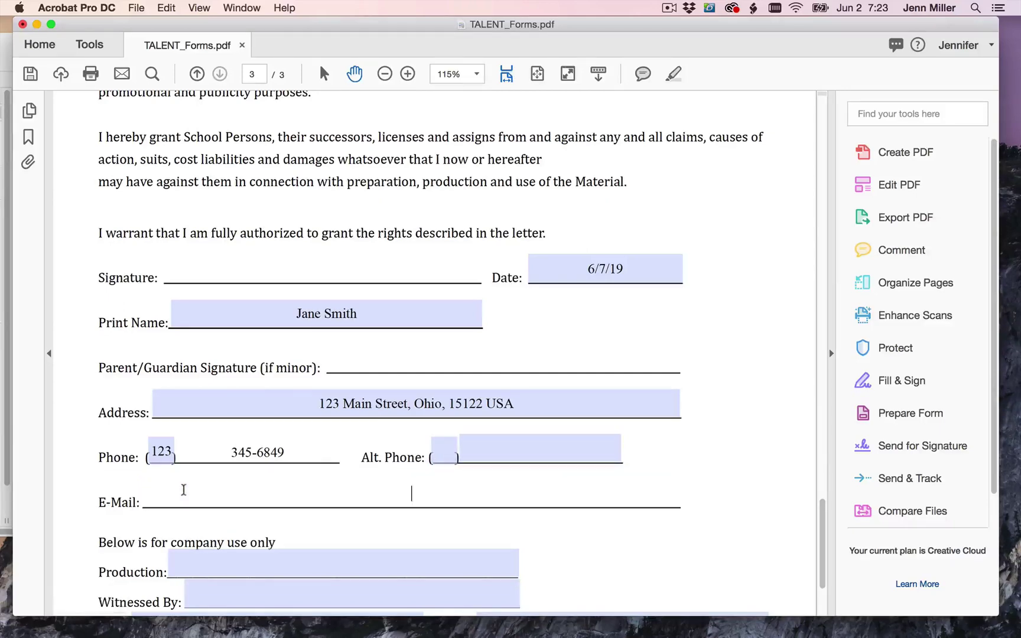
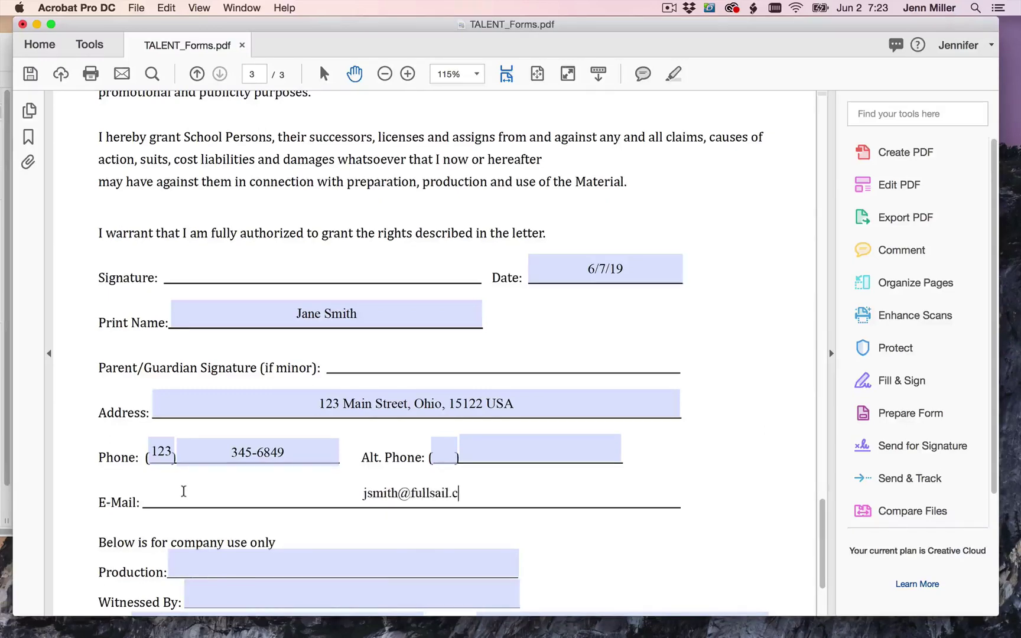
pyautogui.scroll(-3, 182, 495)
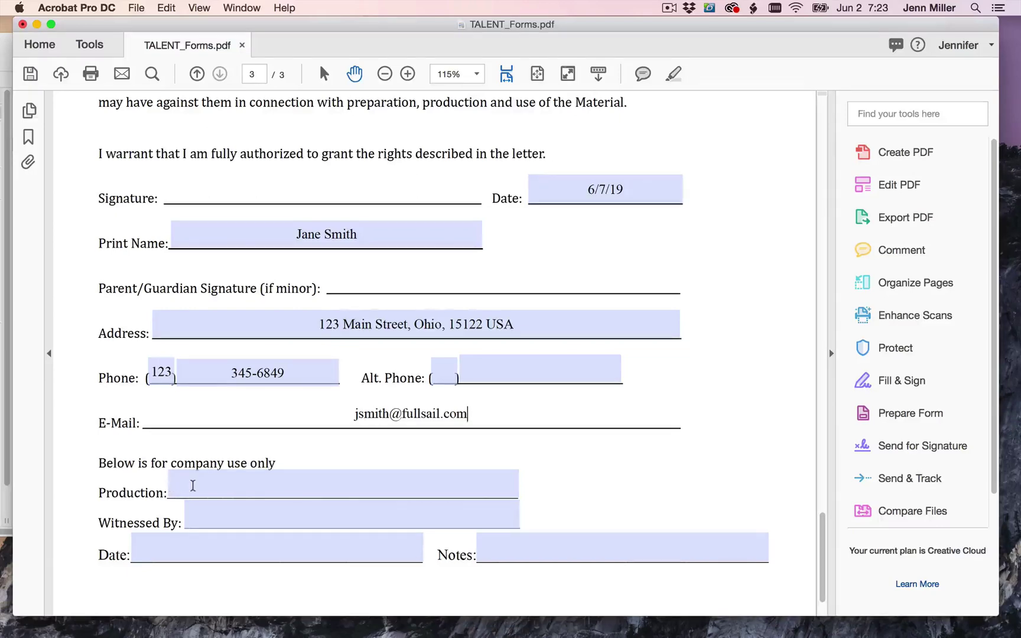
# - Fill company-use fields: Production 'Creations Catering Commercial', the witness's name, and date 6/7/19
pyautogui.click(187, 485)
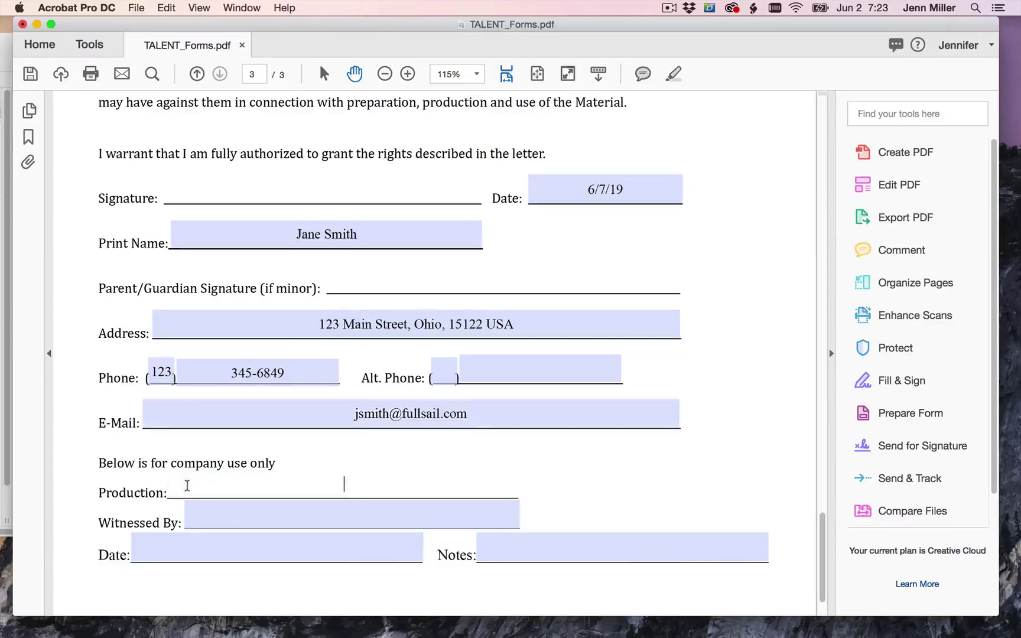
pyautogui.write('Creations Catering Commercial')
pyautogui.click(210, 510)
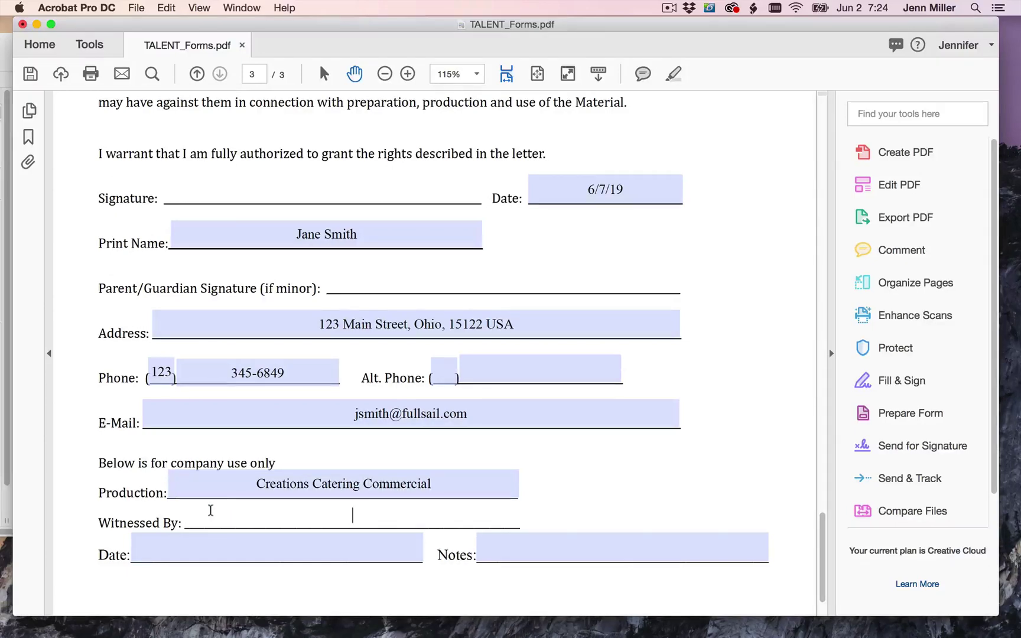
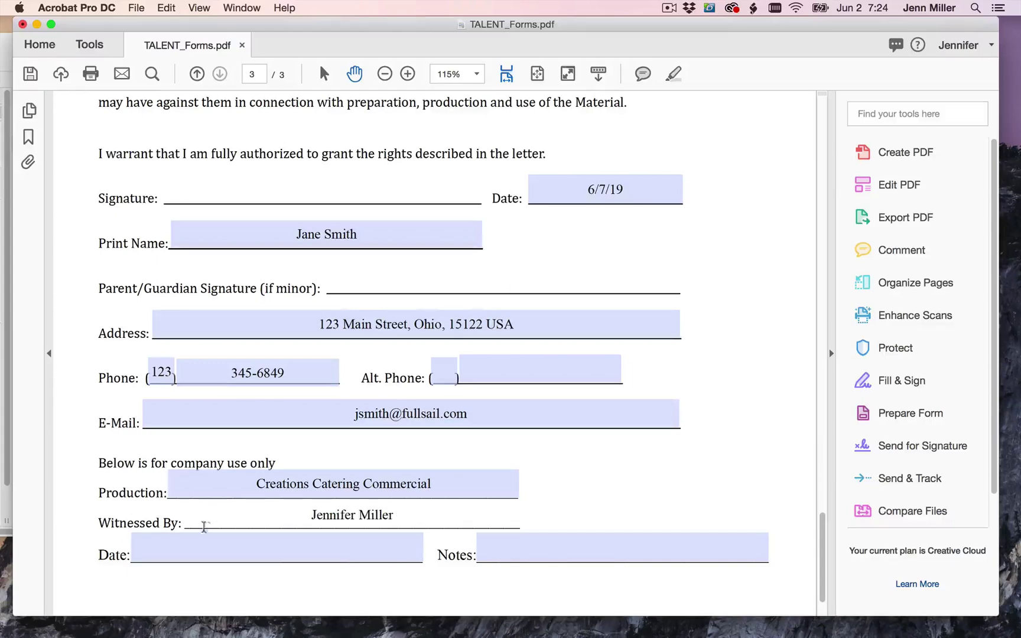
pyautogui.click(210, 543)
pyautogui.write('6/7')
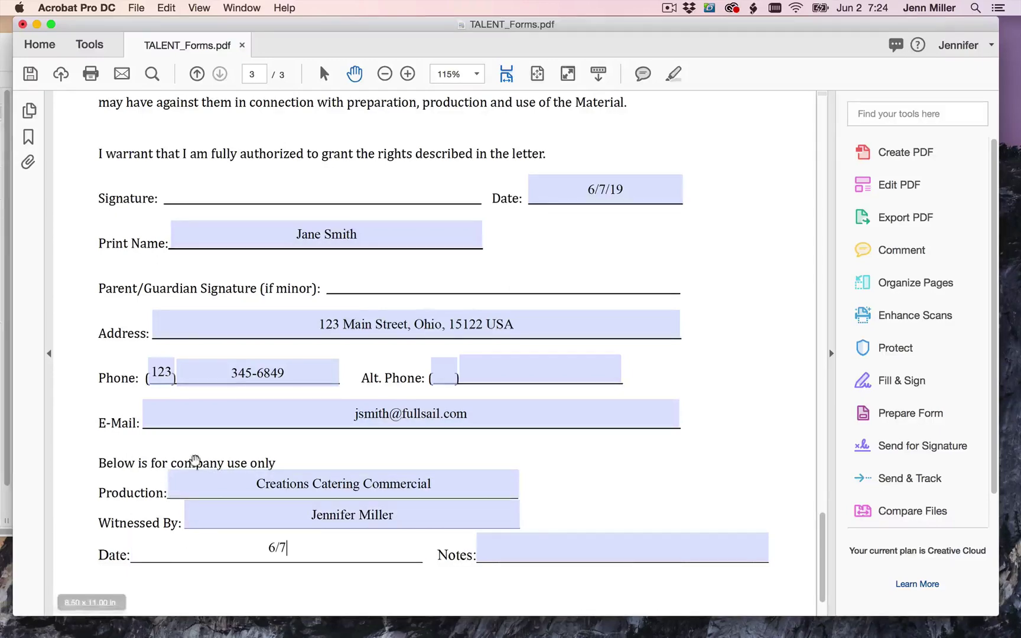
pyautogui.write('/19')
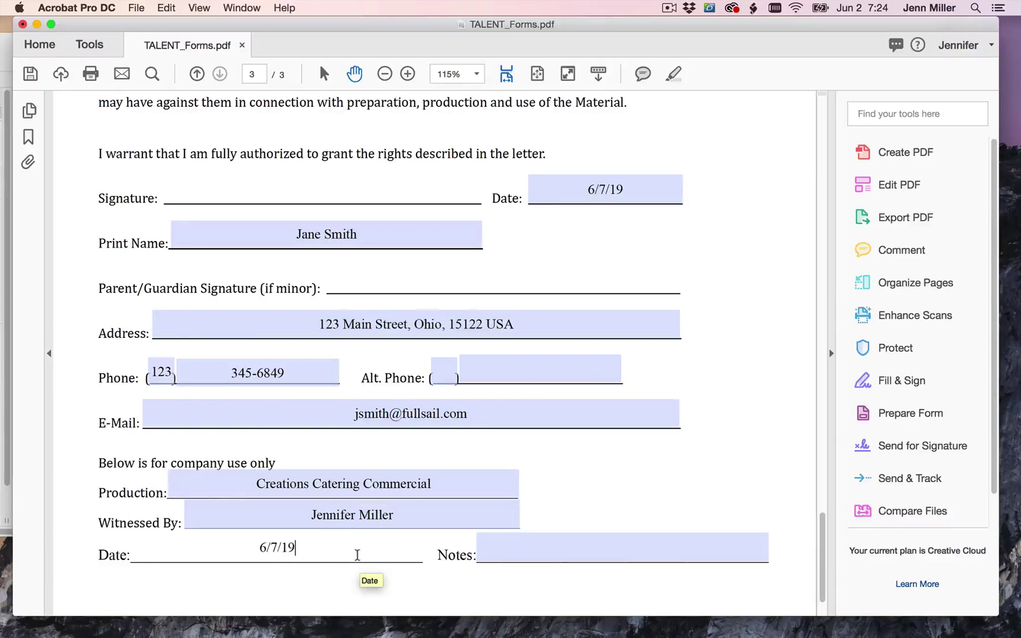
pyautogui.click(530, 547)
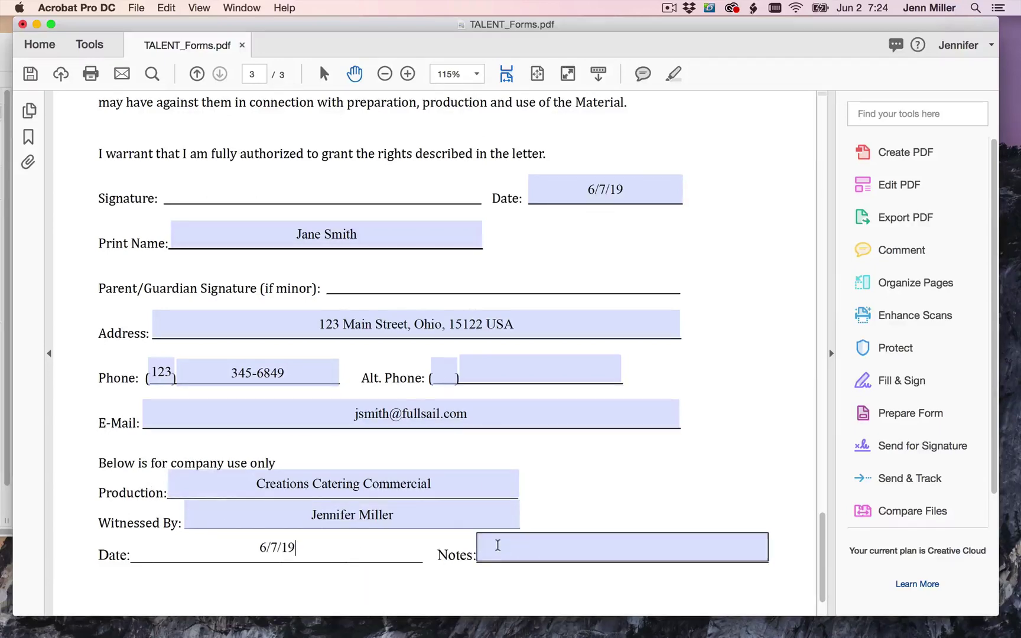
# - Review the filled-in Talent Release, then open the Fill & Sign tools
pyautogui.scroll(2, 573, 531)
pyautogui.scroll(5, 568, 531)
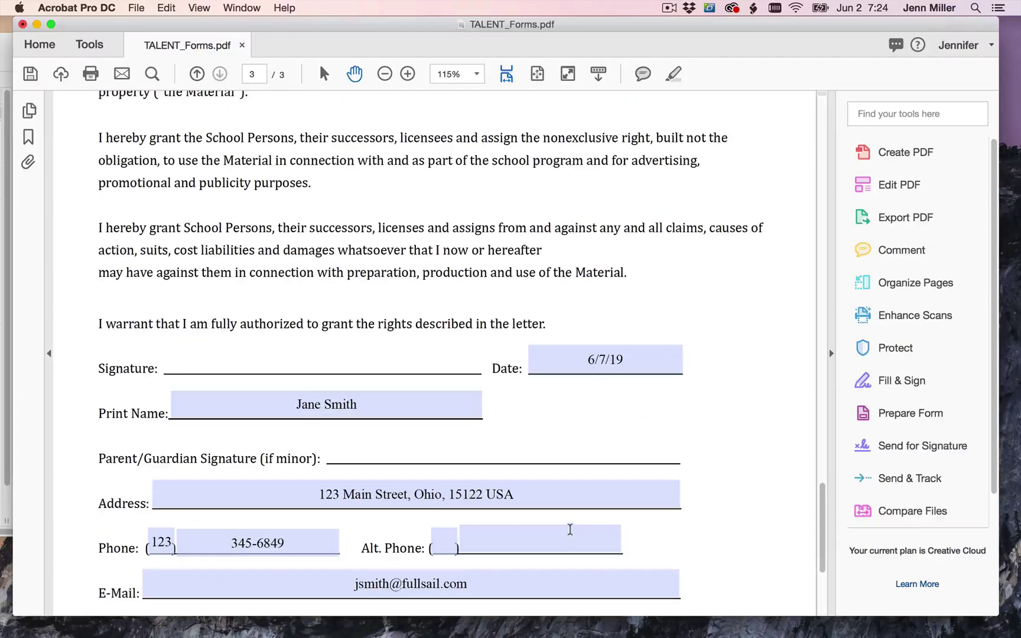
pyautogui.scroll(-8, 567, 531)
pyautogui.scroll(6, 397, 393)
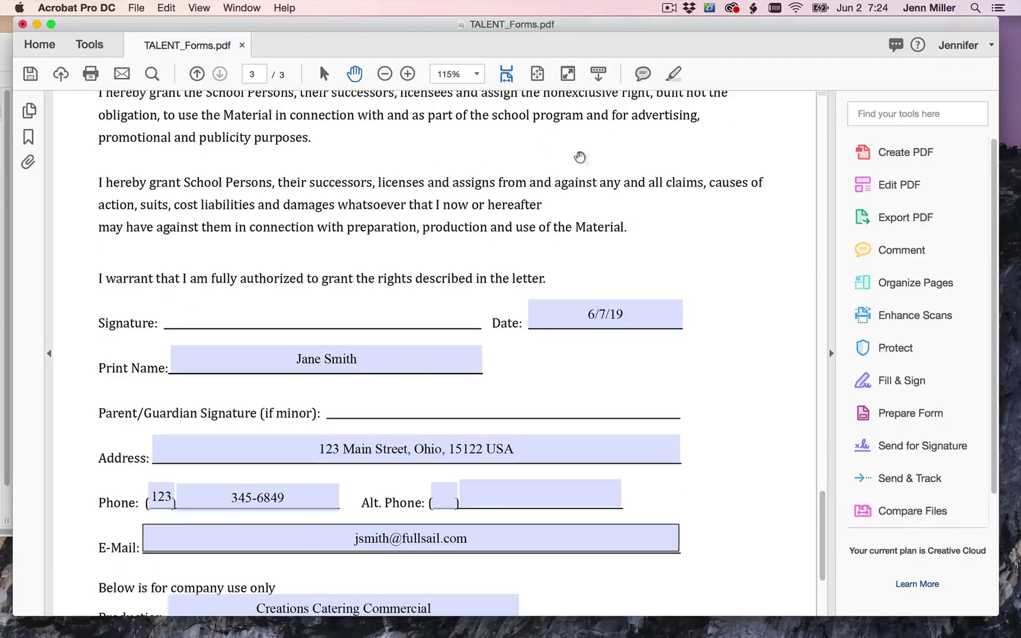
pyautogui.scroll(-1, 540, 323)
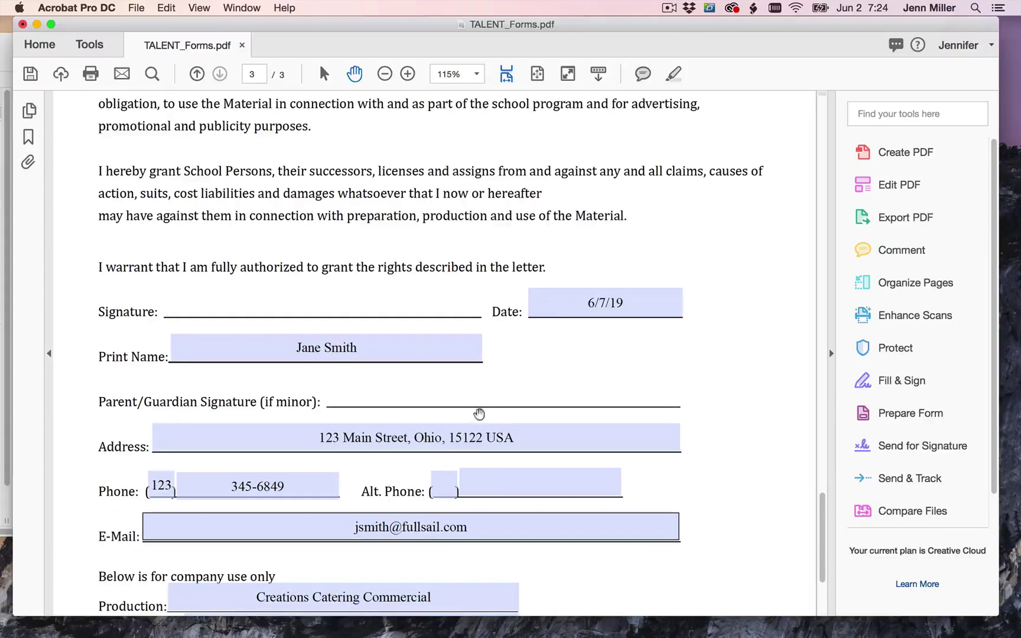
pyautogui.scroll(-3, 471, 455)
pyautogui.scroll(2, 290, 287)
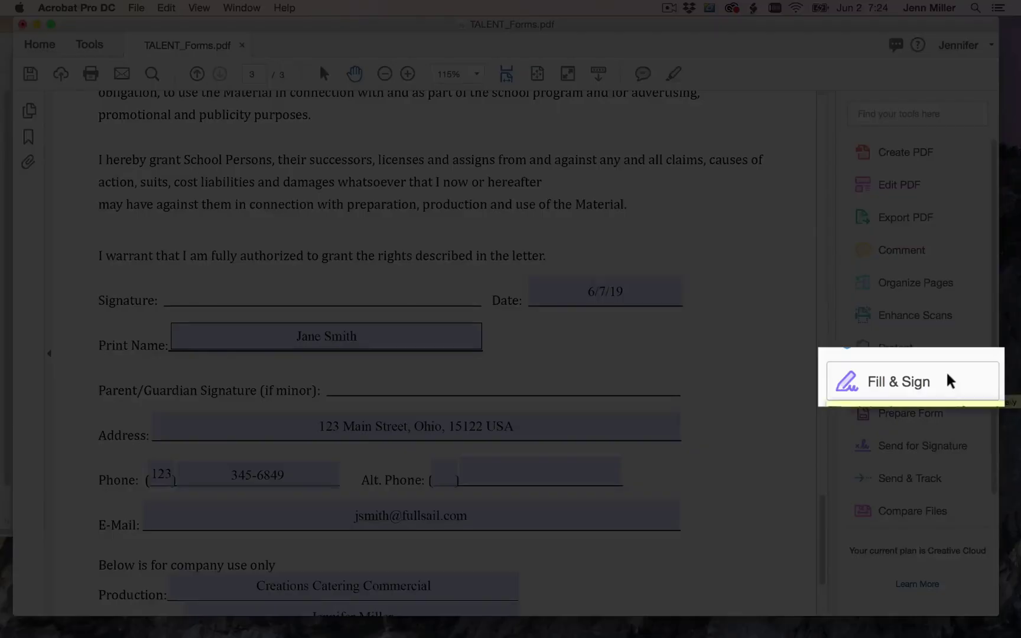
pyautogui.click(933, 371)
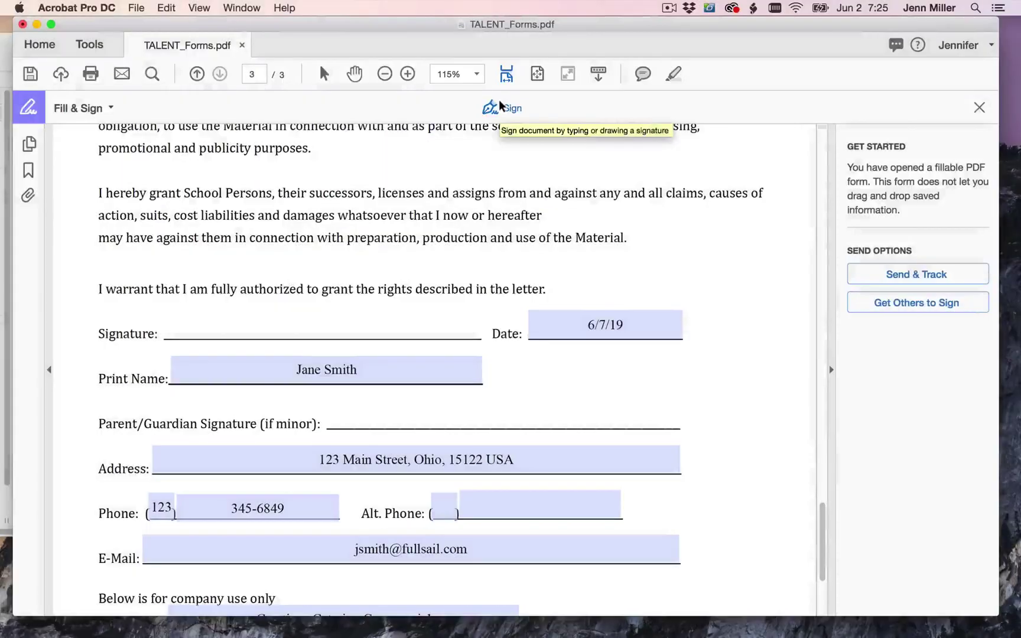
# - Choose Sign > Add Signature to open the signature dialog
pyautogui.click(501, 107)
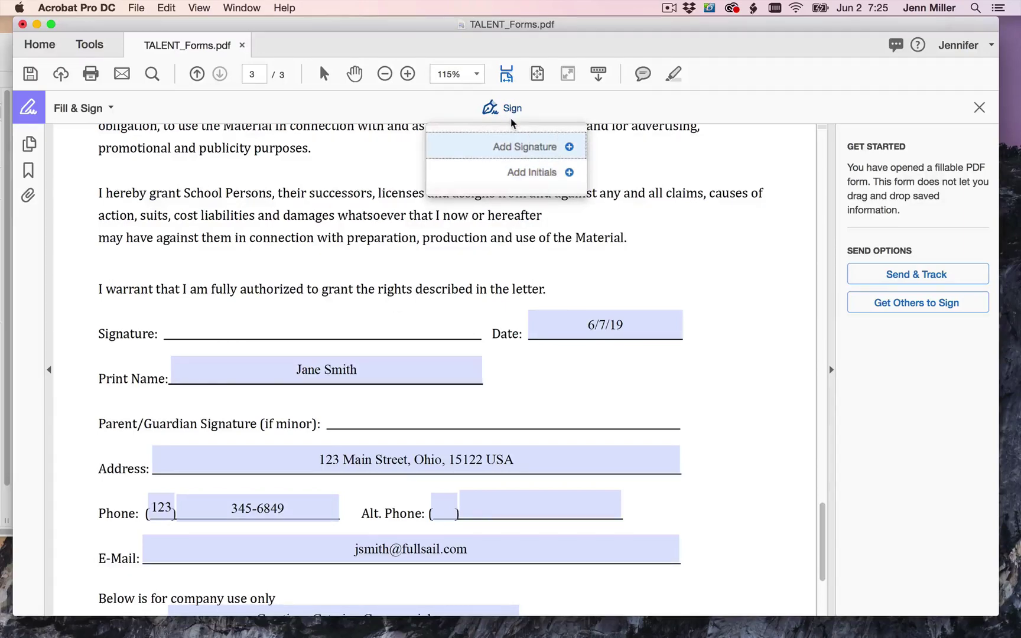
pyautogui.click(523, 147)
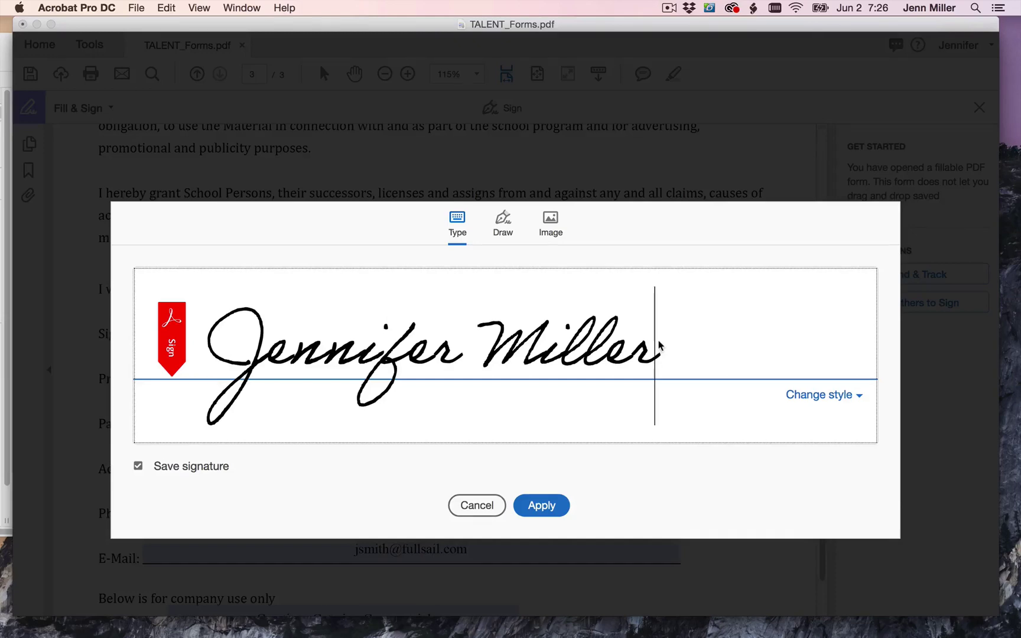
# - Hand-draw the signer's signature in the Draw tab of the signature dialog
pyautogui.click(502, 223)
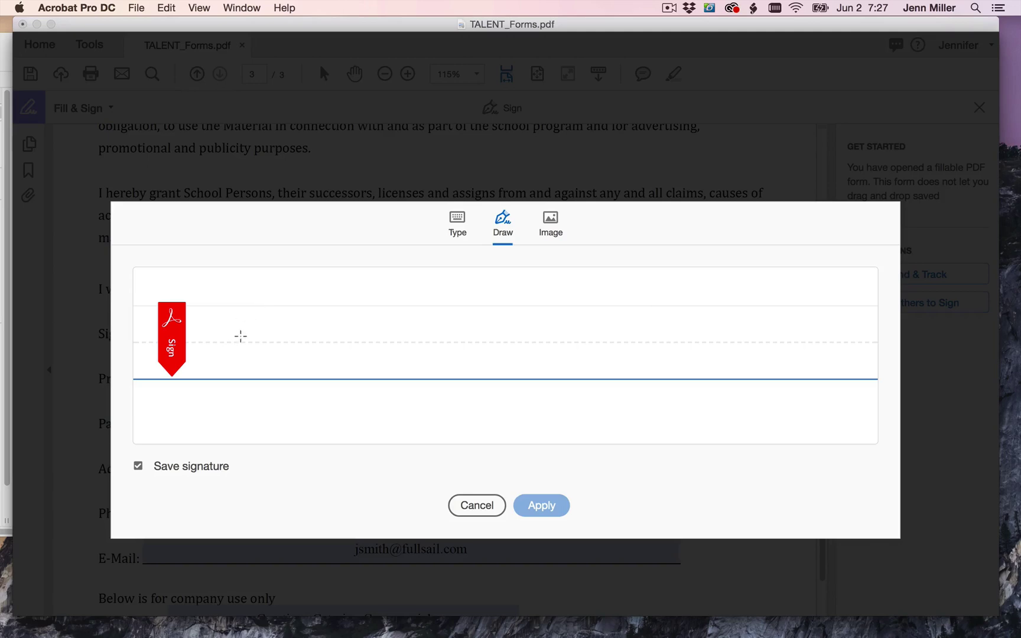
pyautogui.moveTo(293, 350)
pyautogui.mouseDown()
pyautogui.moveTo(338, 281)
pyautogui.moveTo(294, 406)
pyautogui.mouseUp()
pyautogui.moveTo(352, 343)
pyautogui.mouseDown()
pyautogui.moveTo(322, 358)
pyautogui.moveTo(371, 354)
pyautogui.moveTo(401, 335)
pyautogui.moveTo(553, 331)
pyautogui.moveTo(511, 351)
pyautogui.moveTo(588, 357)
pyautogui.moveTo(621, 342)
pyautogui.moveTo(649, 307)
pyautogui.moveTo(693, 347)
pyautogui.moveTo(714, 312)
pyautogui.mouseUp()
pyautogui.moveTo(628, 314); pyautogui.dragTo(668, 308)
pyautogui.click(605, 301)
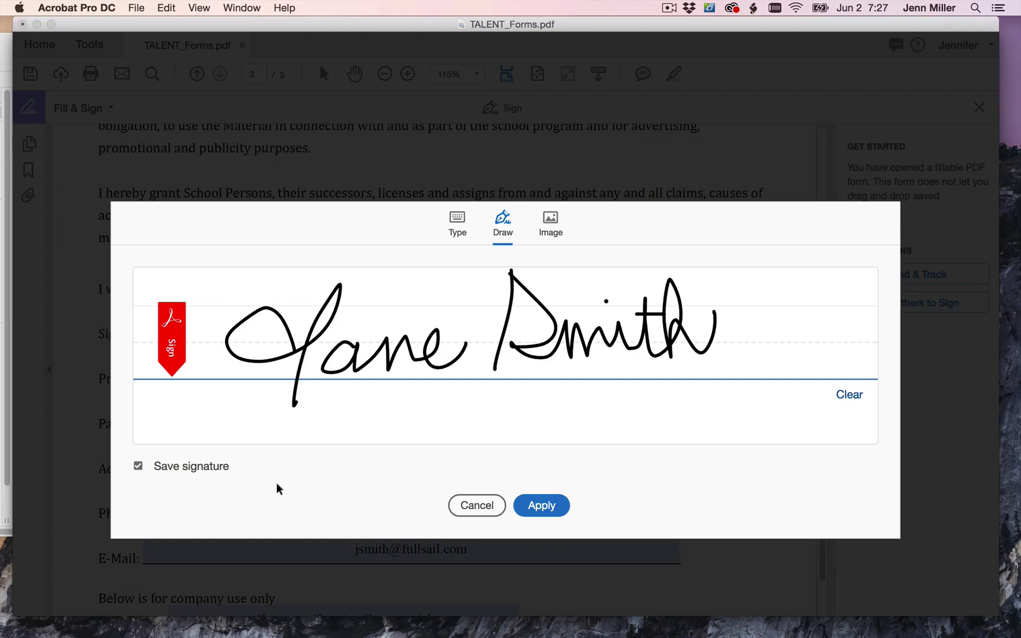
# - Apply the drawn signature on the Signature line, sized and positioned above Print Name
pyautogui.click(538, 505)
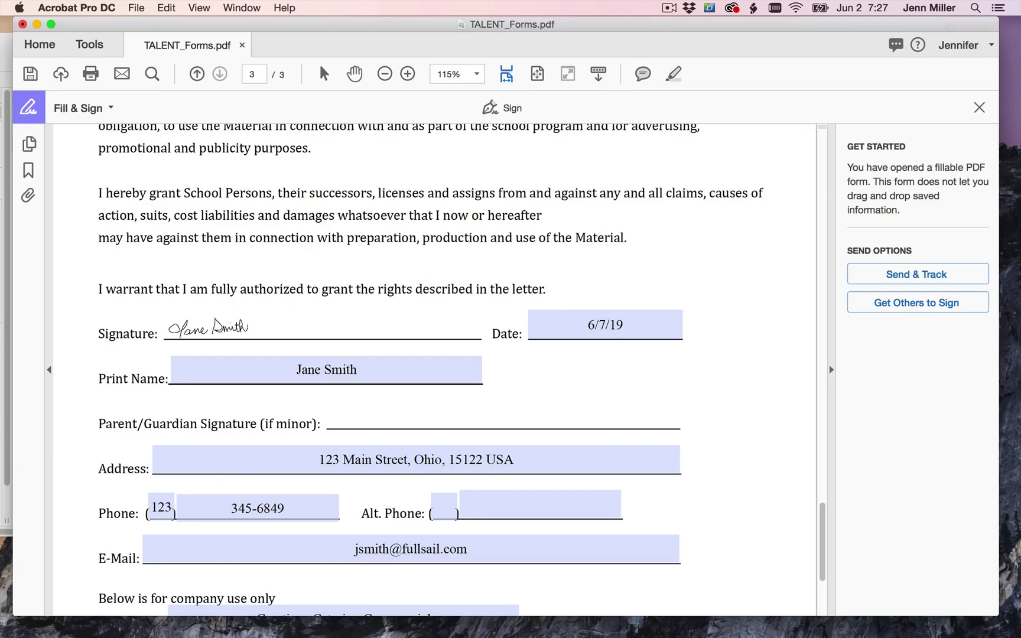
pyautogui.click(260, 337)
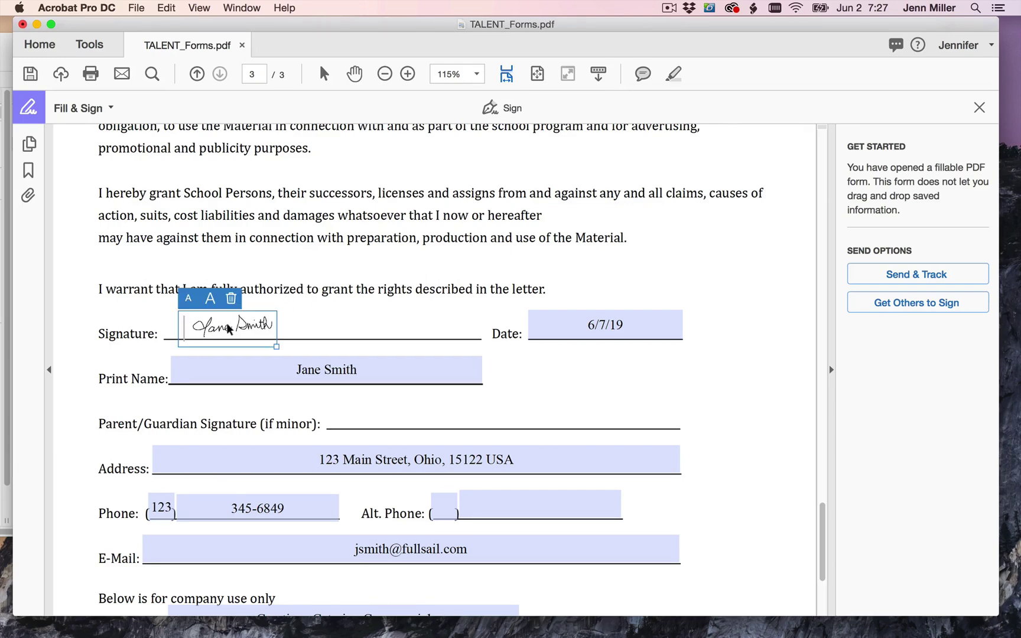
pyautogui.moveTo(272, 343); pyautogui.dragTo(383, 387)
pyautogui.moveTo(319, 329); pyautogui.dragTo(303, 316)
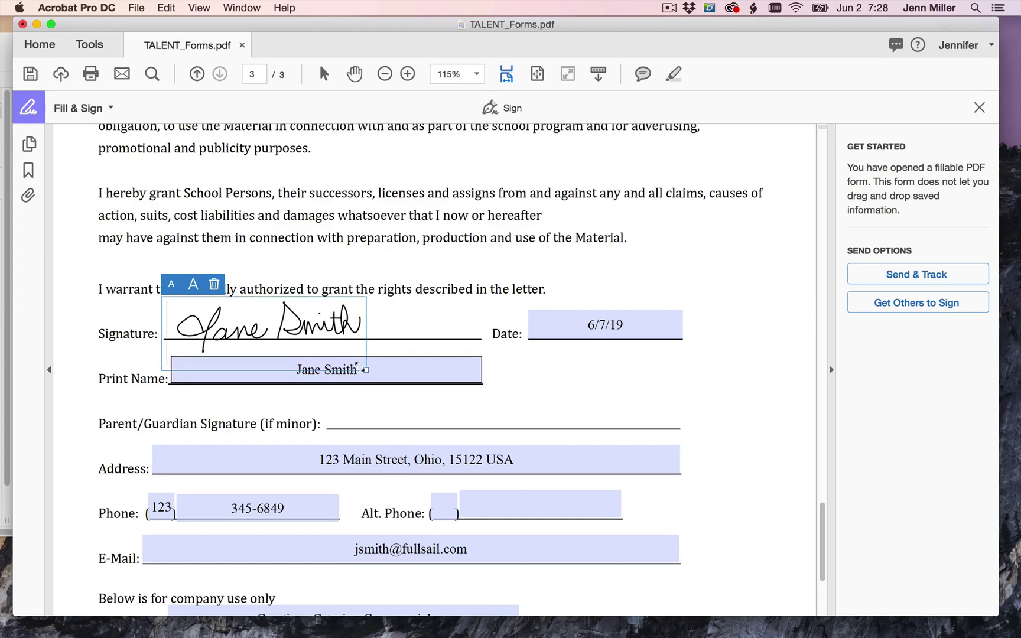
pyautogui.moveTo(365, 368)
pyautogui.mouseDown()
pyautogui.moveTo(335, 352)
pyautogui.moveTo(360, 369)
pyautogui.mouseUp()
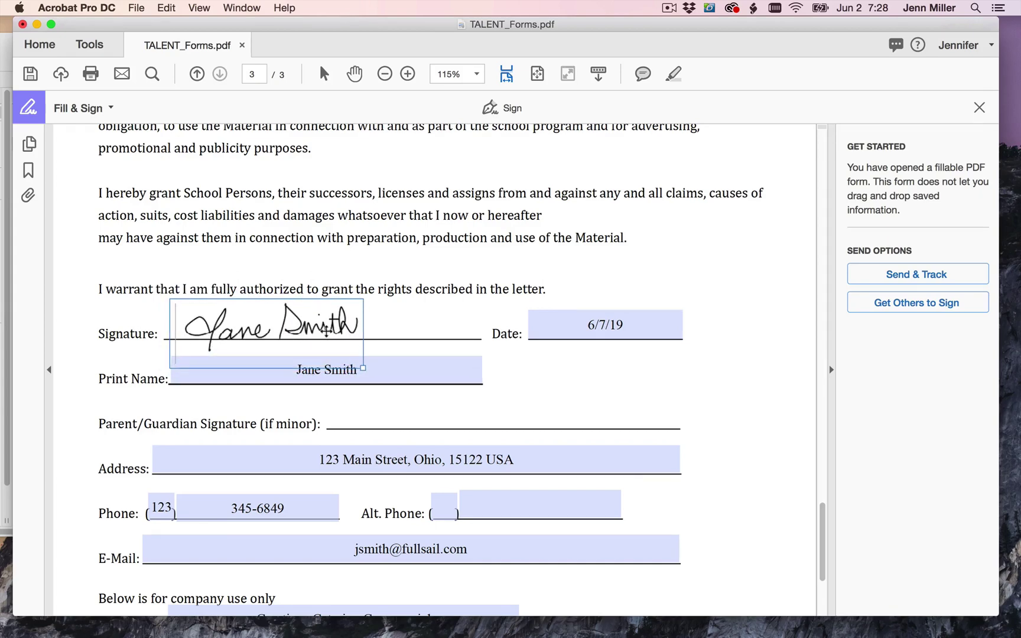
pyautogui.click(444, 321)
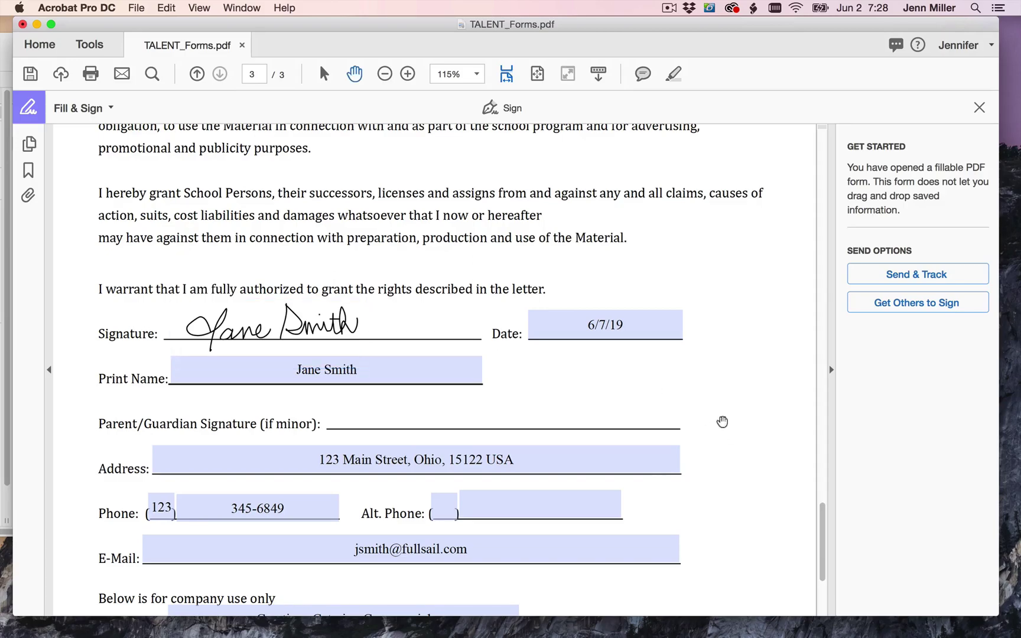
# - Scroll over the page to check the signed Talent Release
pyautogui.scroll(-5, 720, 421)
pyautogui.scroll(5, 720, 421)
pyautogui.scroll(5, 717, 421)
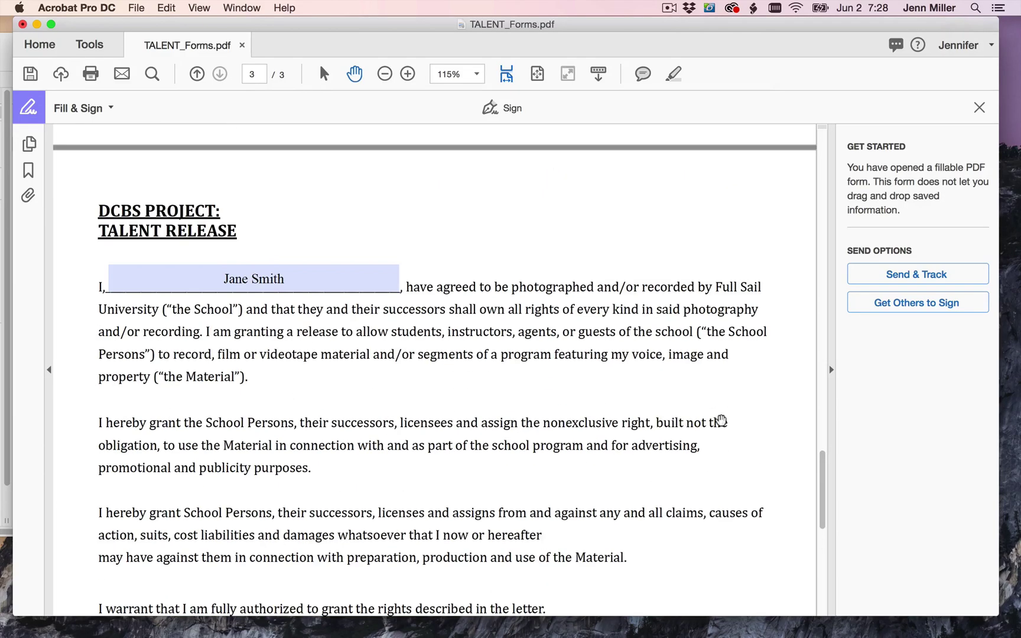
pyautogui.scroll(-8, 717, 420)
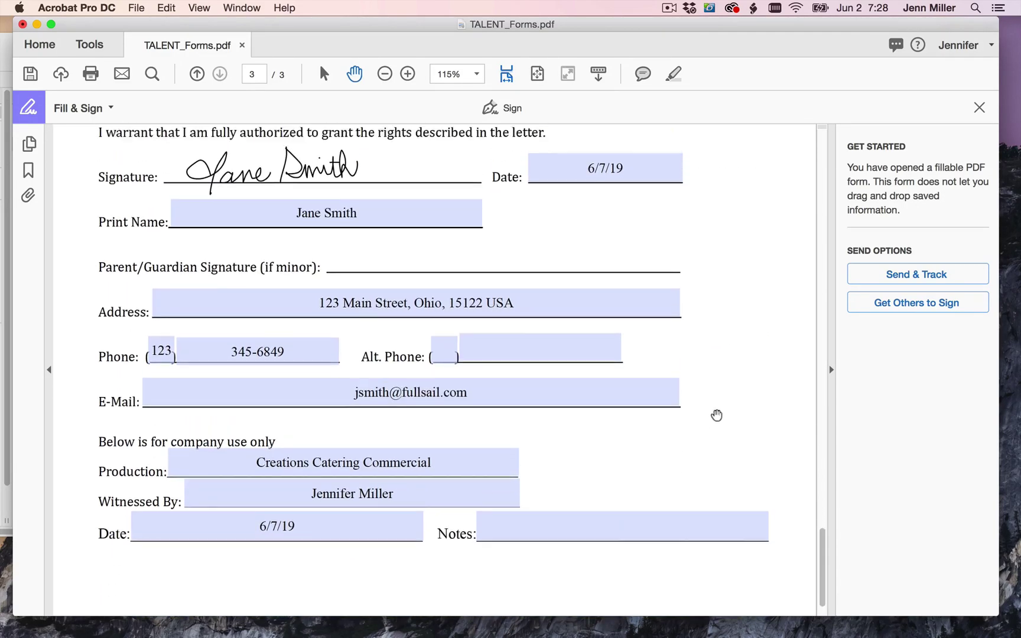
pyautogui.scroll(10, 718, 416)
pyautogui.scroll(4, 716, 415)
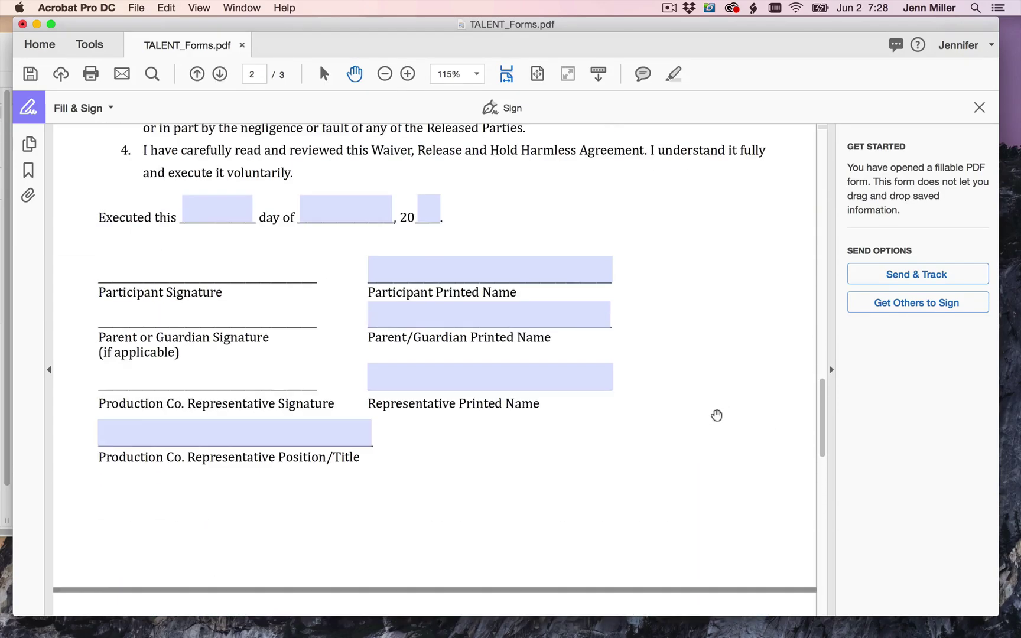
pyautogui.scroll(-9, 716, 415)
pyautogui.scroll(-2, 716, 415)
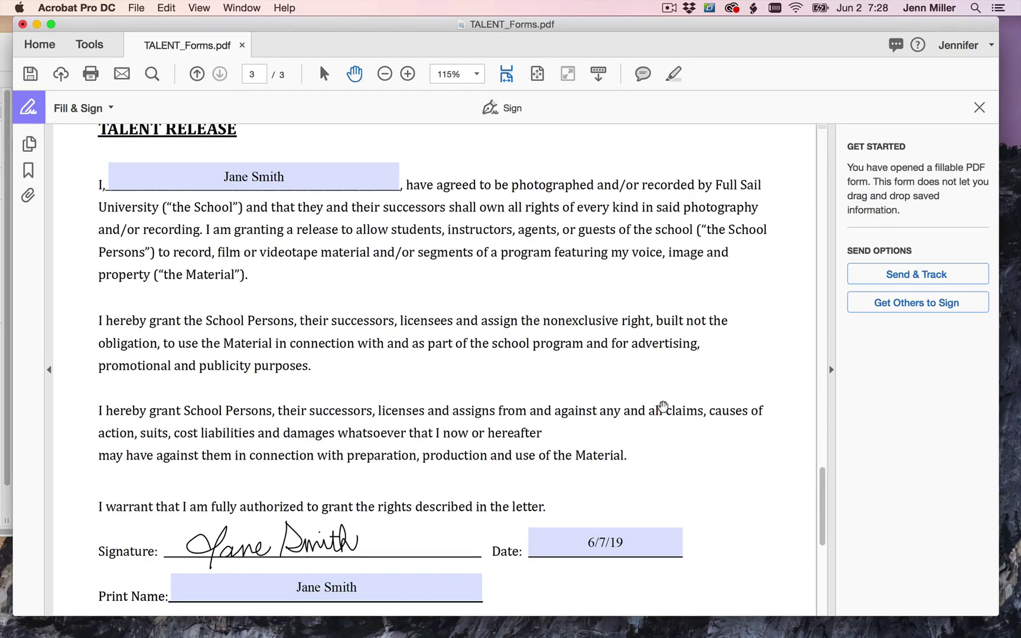
pyautogui.scroll(-4, 374, 358)
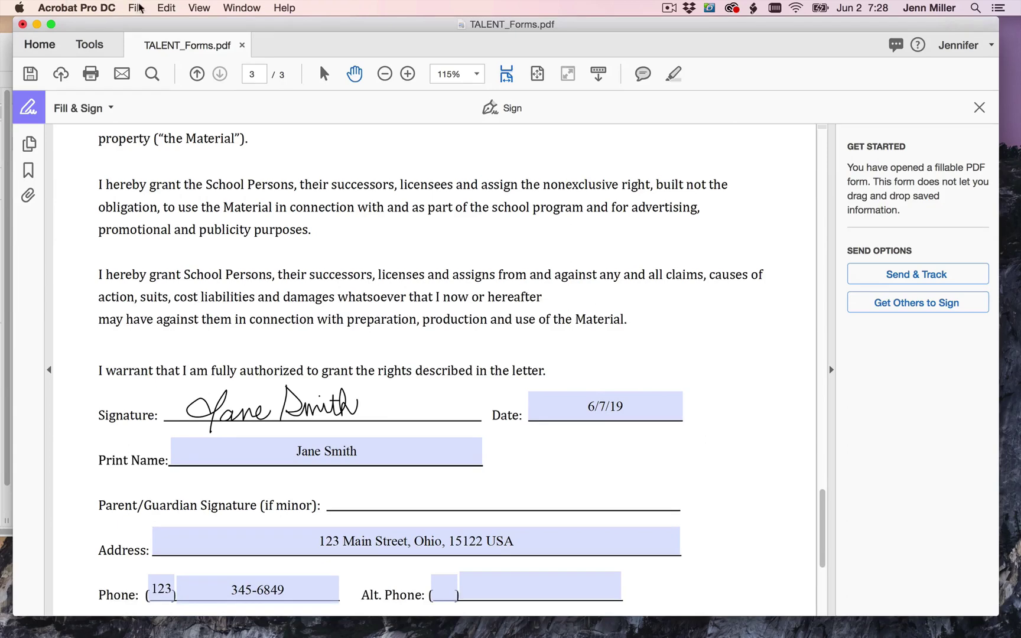
# - Save the signed form to the Desktop as SMITH_TalentForms.pdf using Save As
pyautogui.click(137, 8)
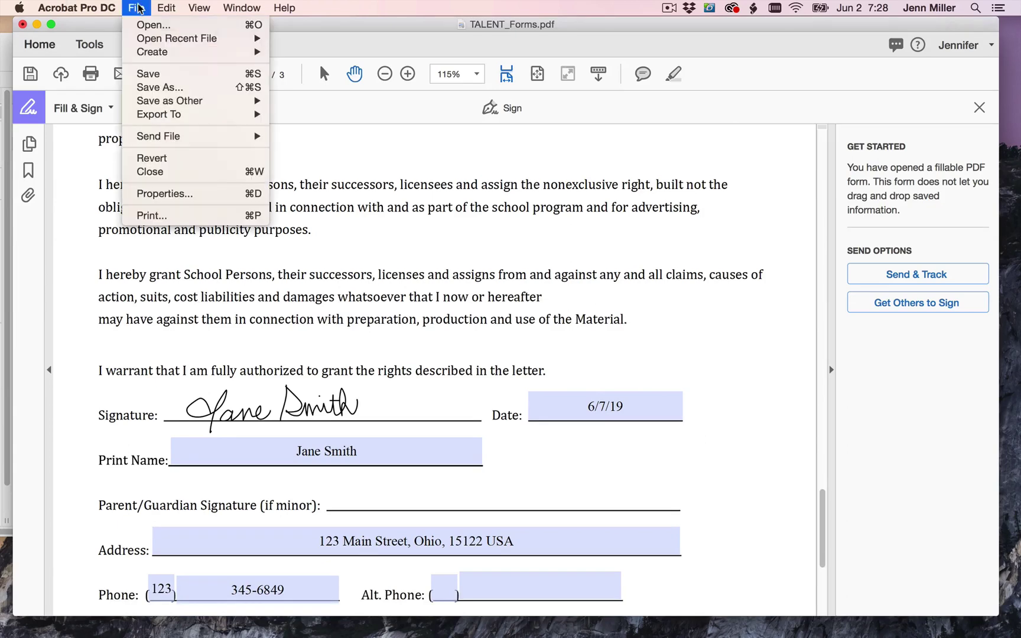
pyautogui.click(159, 91)
pyautogui.click(456, 233)
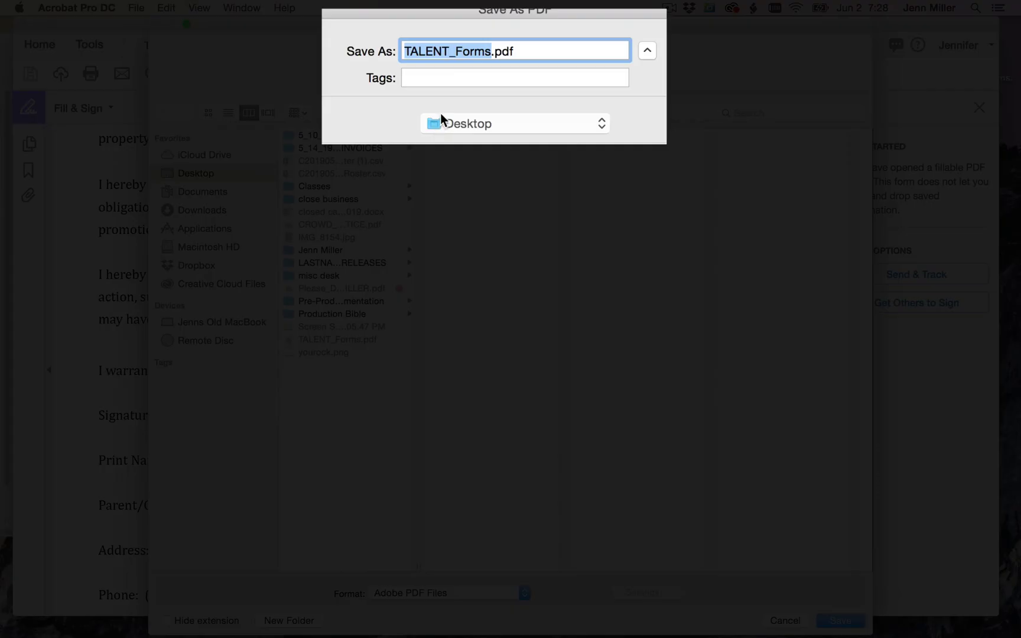
pyautogui.moveTo(490, 47); pyautogui.dragTo(378, 38)
pyautogui.write('SMITH_Tal')
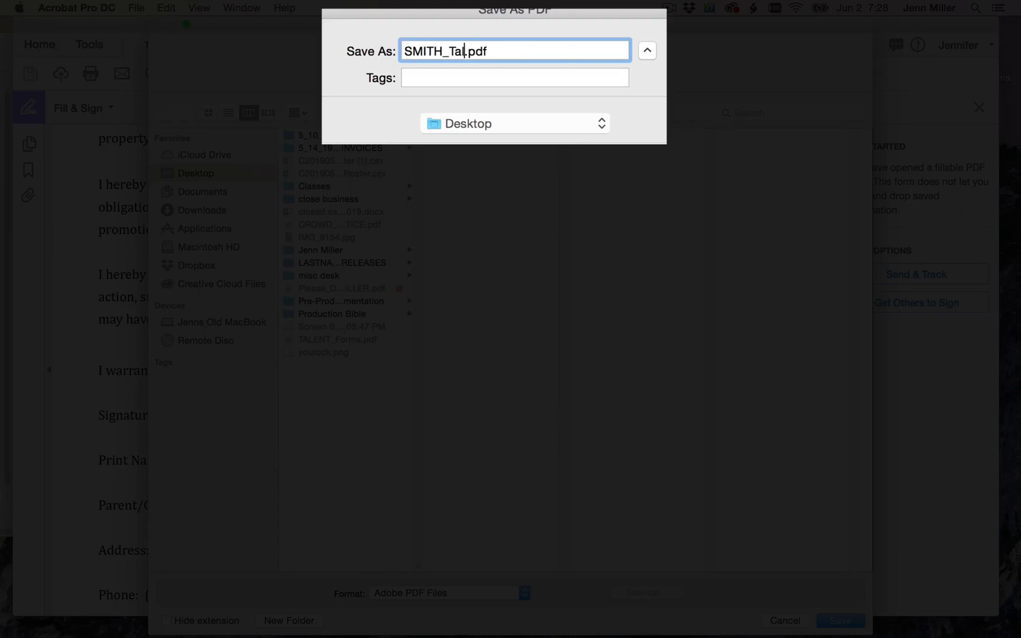
pyautogui.write('entForms')
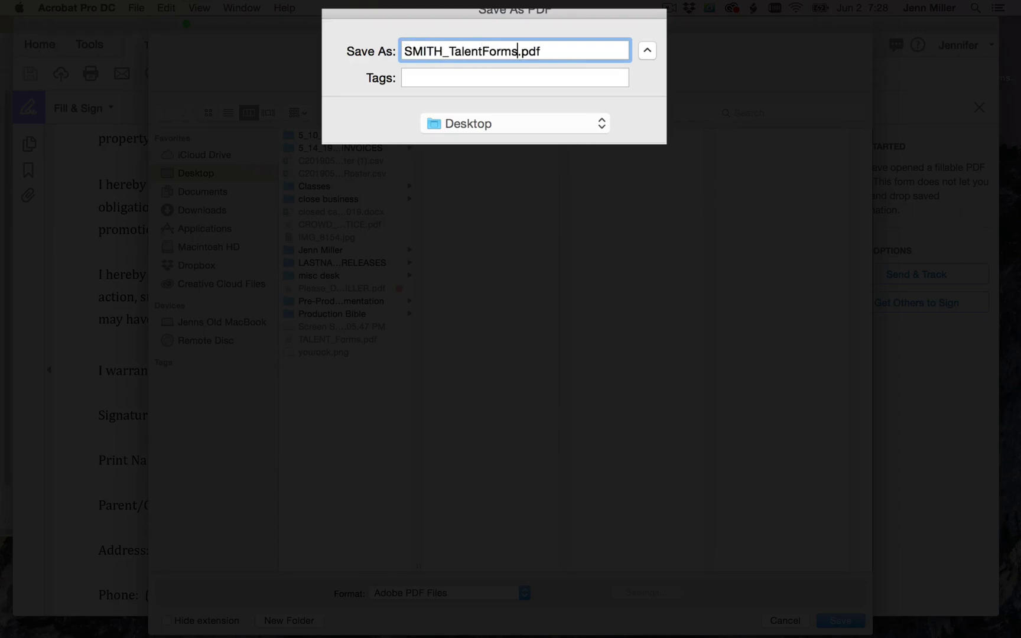